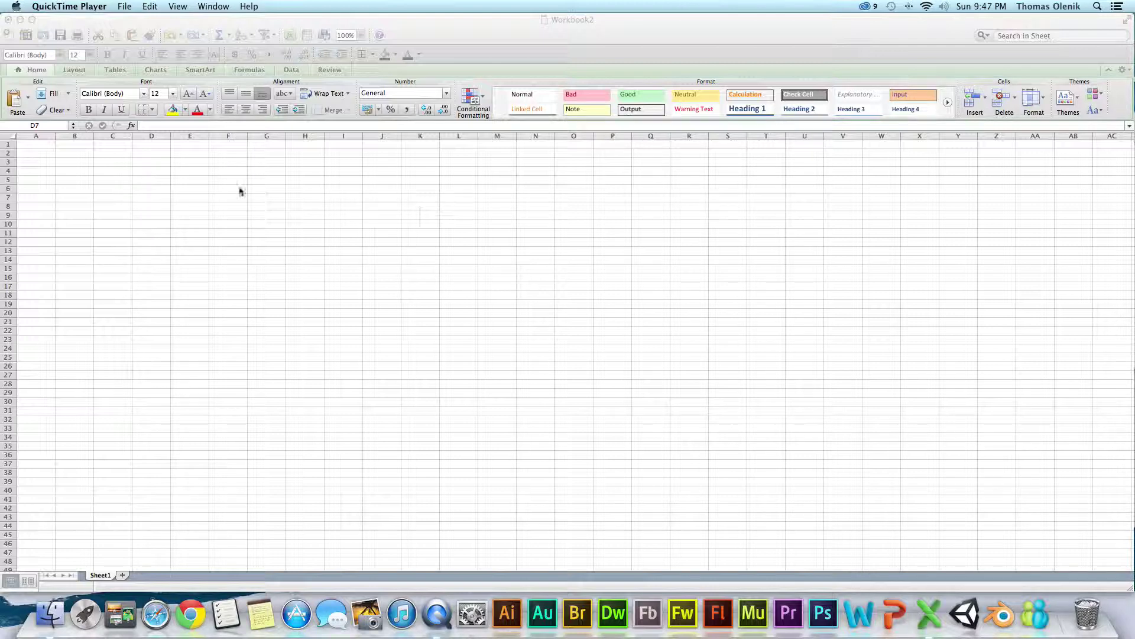
# Select cell B2 and magnify the blank worksheet to 200%
pyautogui.click(96, 165)
pyautogui.click(96, 162)
pyautogui.click(80, 153)
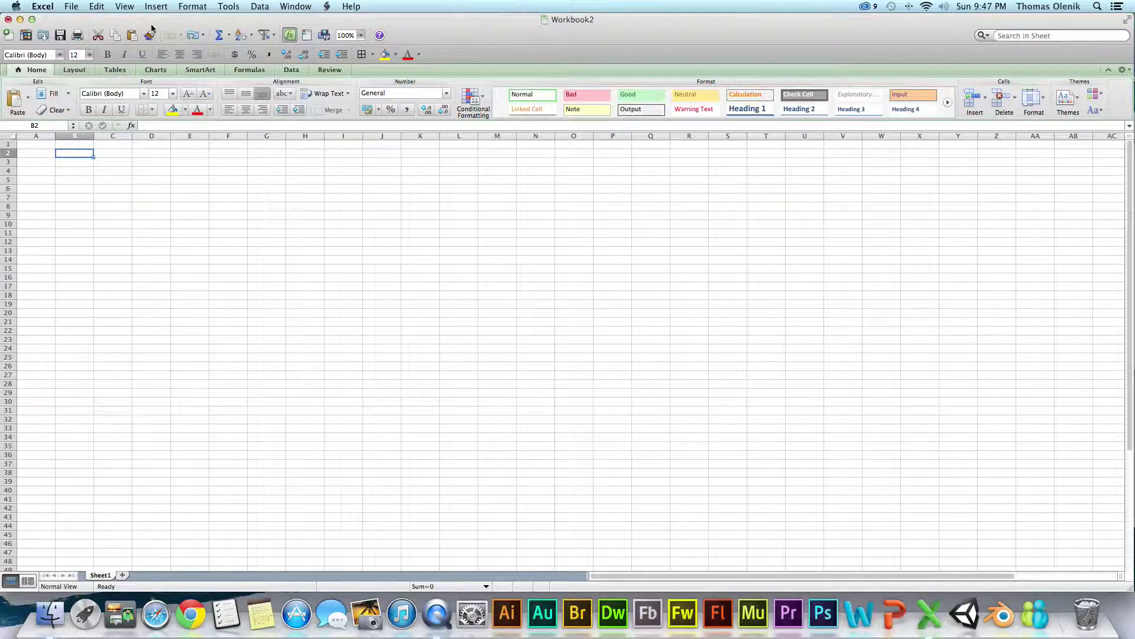
pyautogui.click(125, 7)
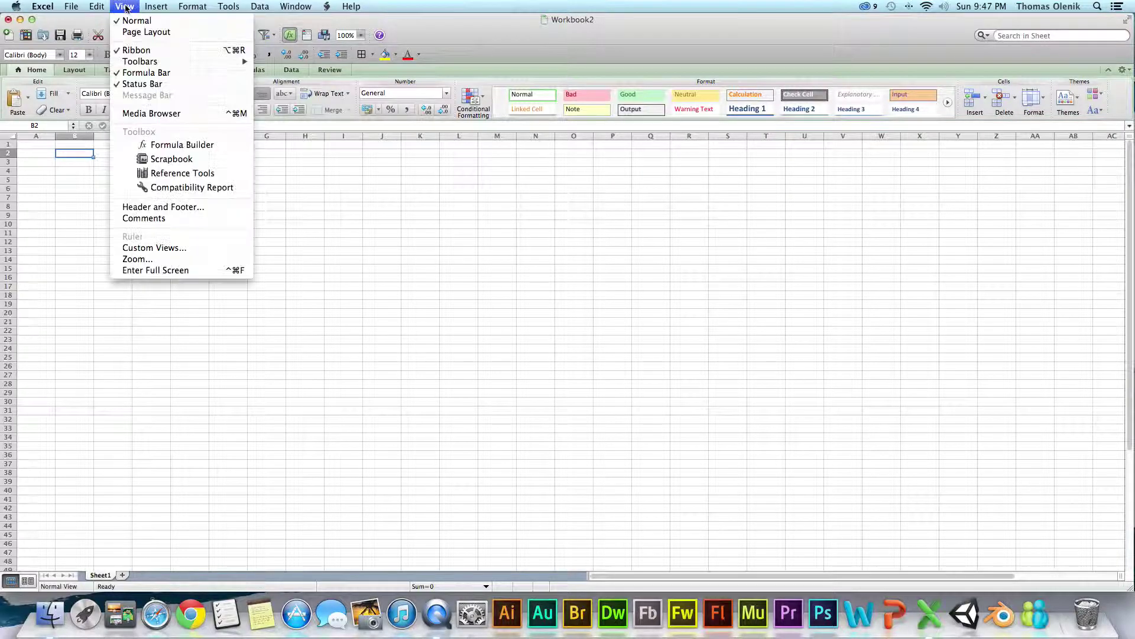
pyautogui.click(155, 259)
pyautogui.click(530, 265)
pyautogui.click(597, 399)
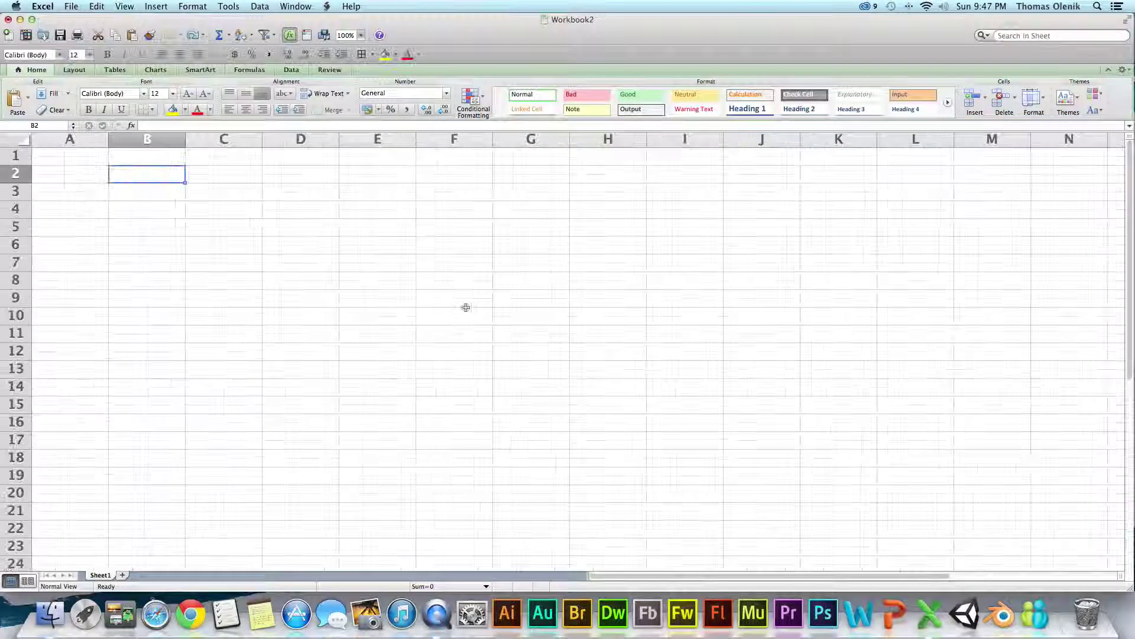
# Demonstrate selecting single cells such as C2, C3 and A1, and the whole of column A
pyautogui.click(214, 175)
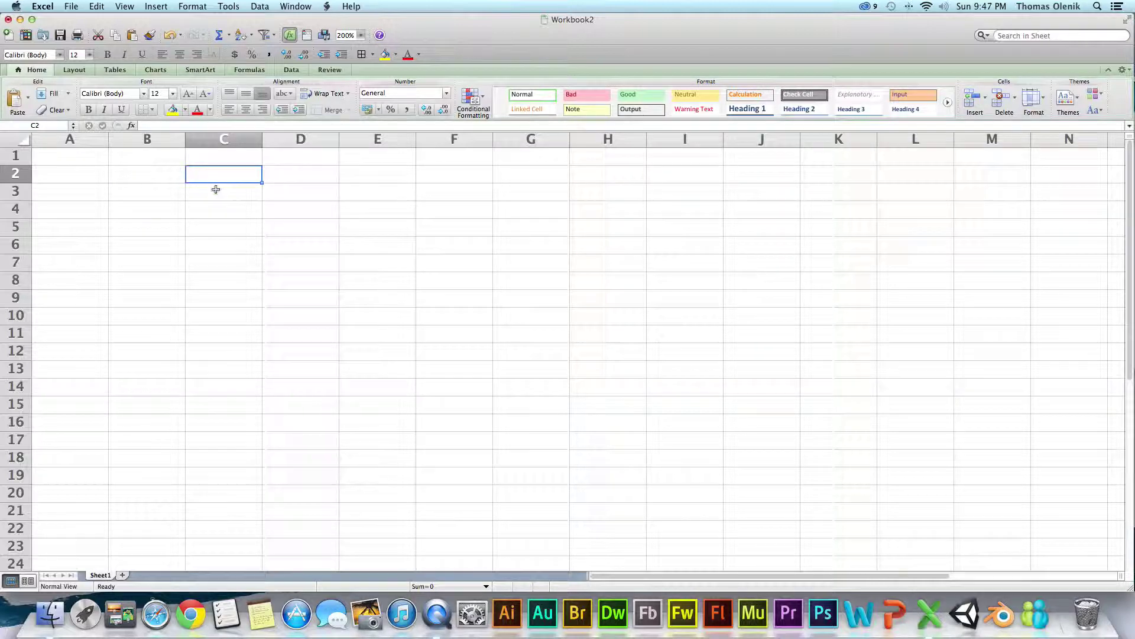
pyautogui.click(215, 194)
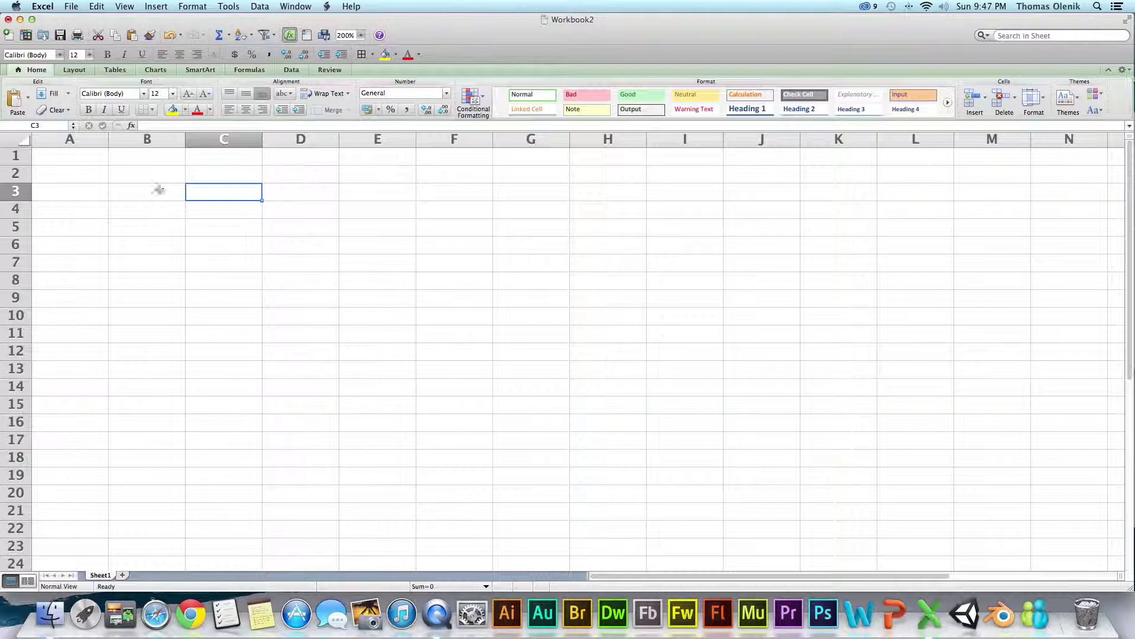
pyautogui.click(73, 139)
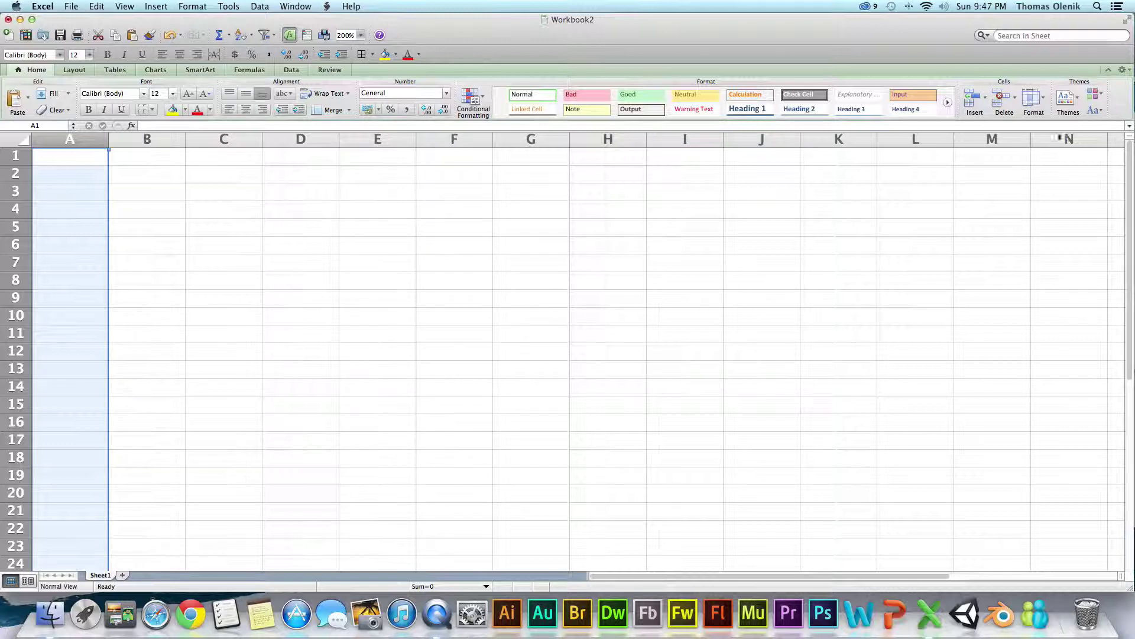
pyautogui.click(216, 159)
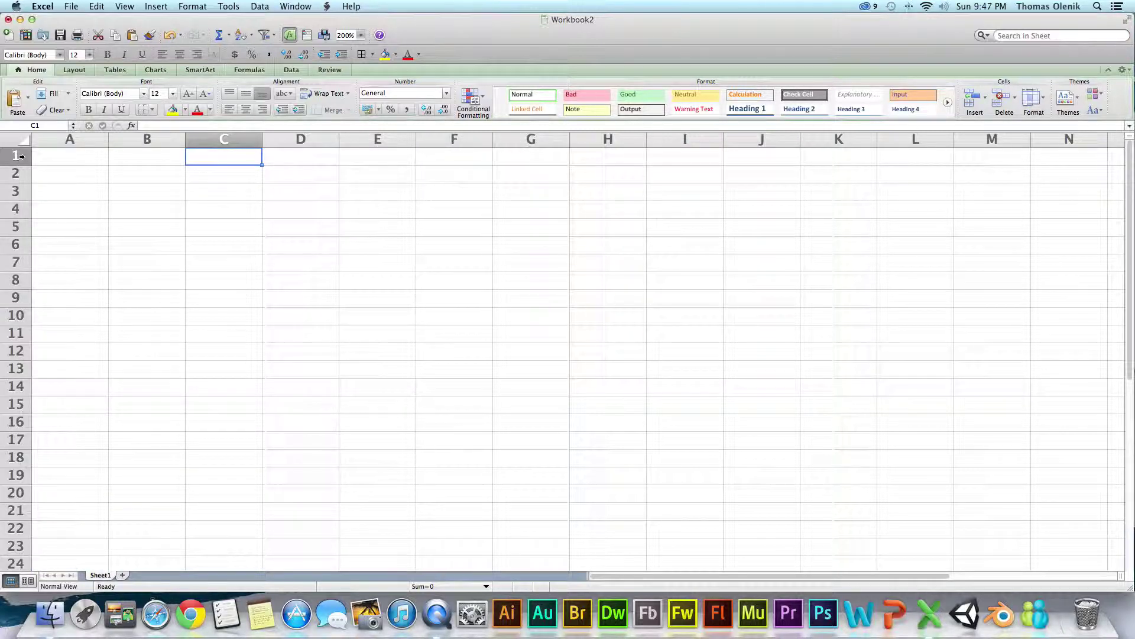
pyautogui.click(145, 155)
pyautogui.click(86, 155)
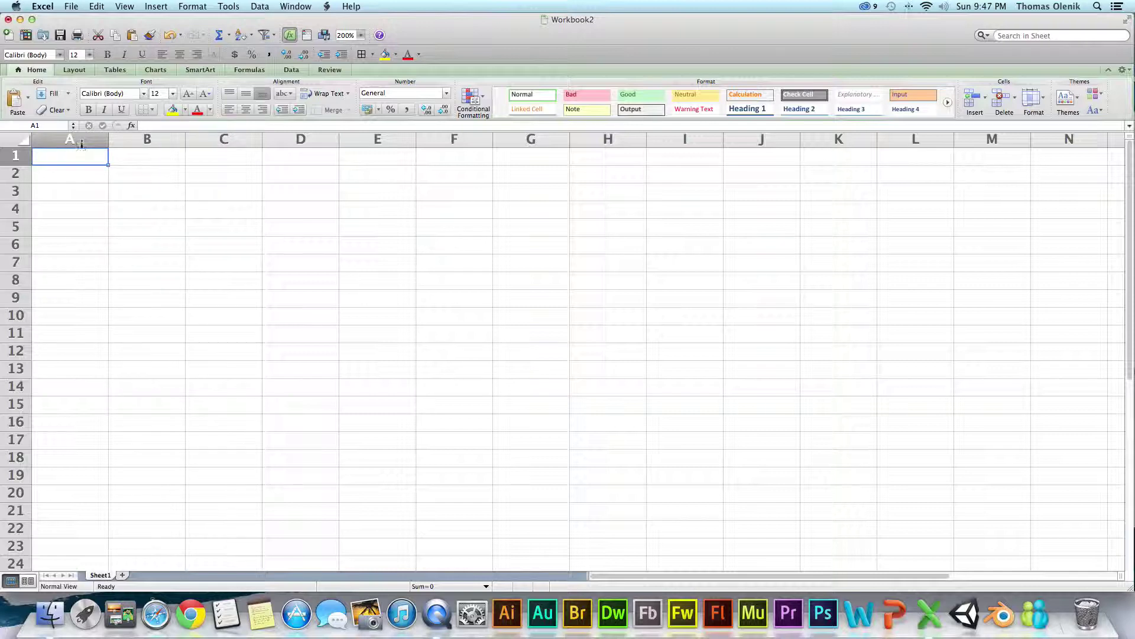
pyautogui.click(80, 138)
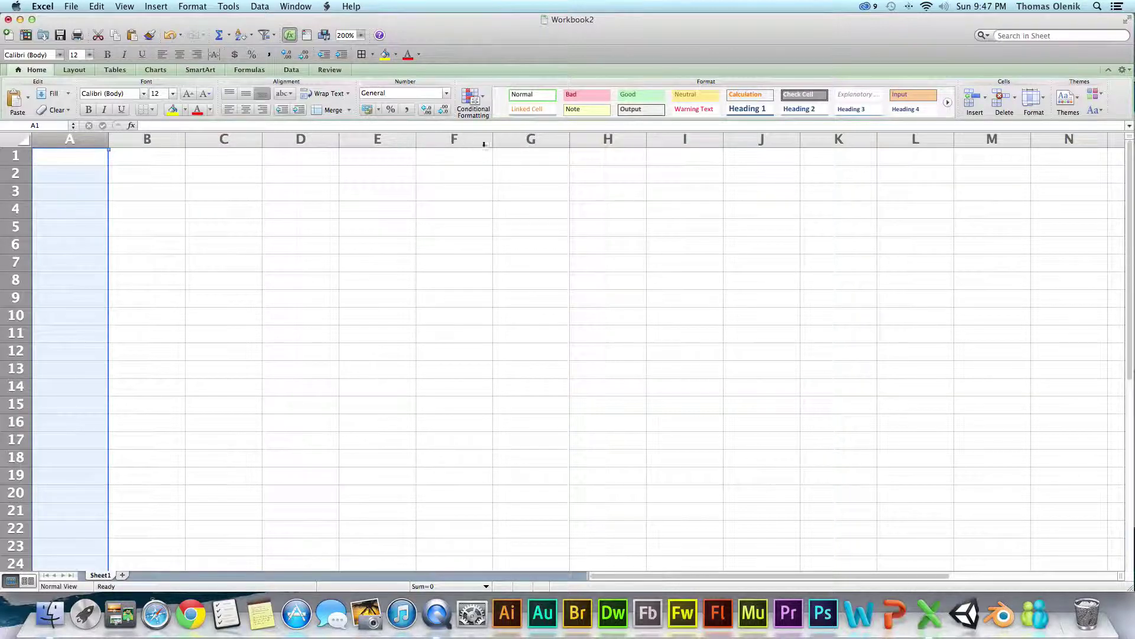
pyautogui.click(113, 171)
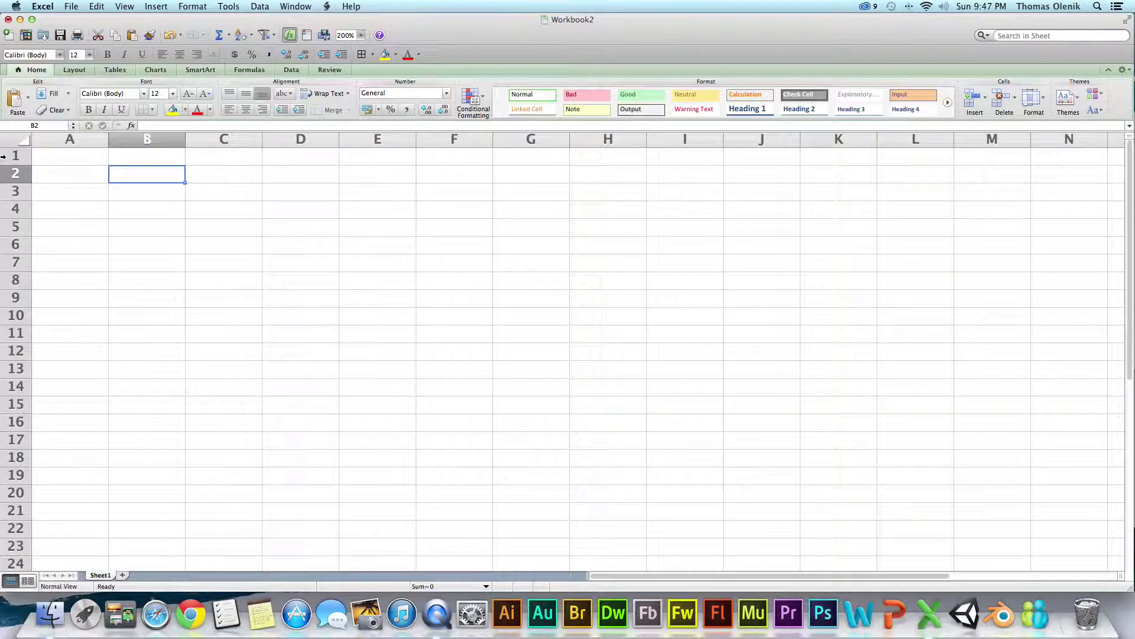
# Demonstrate selecting the whole of row 1 and row 11, and single cells such as A6 and A3
pyautogui.click(6, 156)
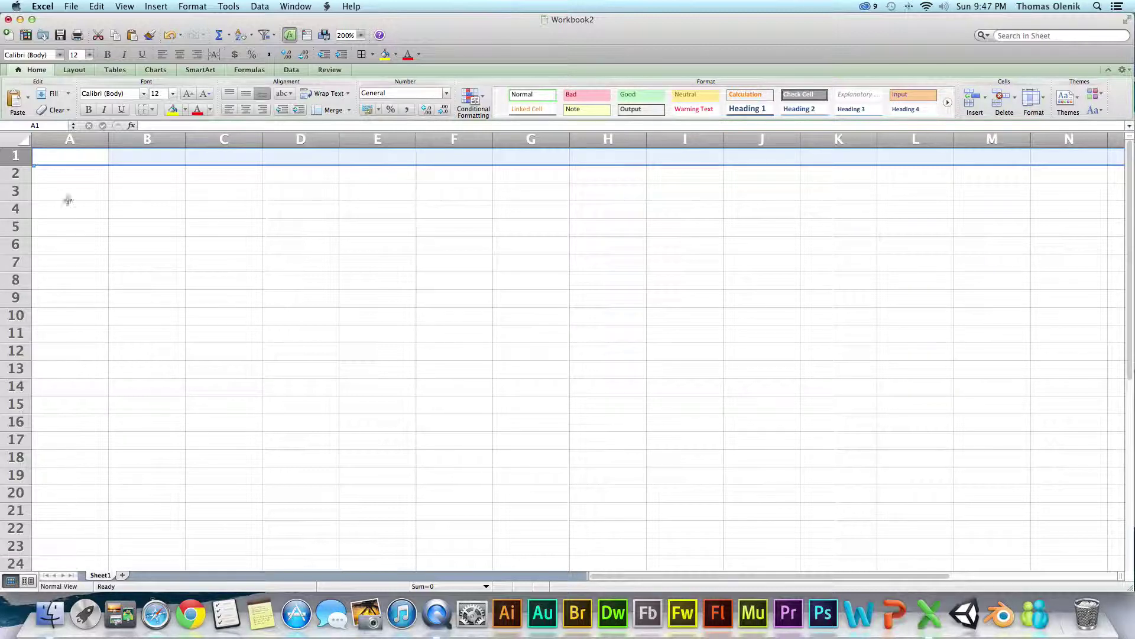
pyautogui.click(17, 333)
pyautogui.click(97, 240)
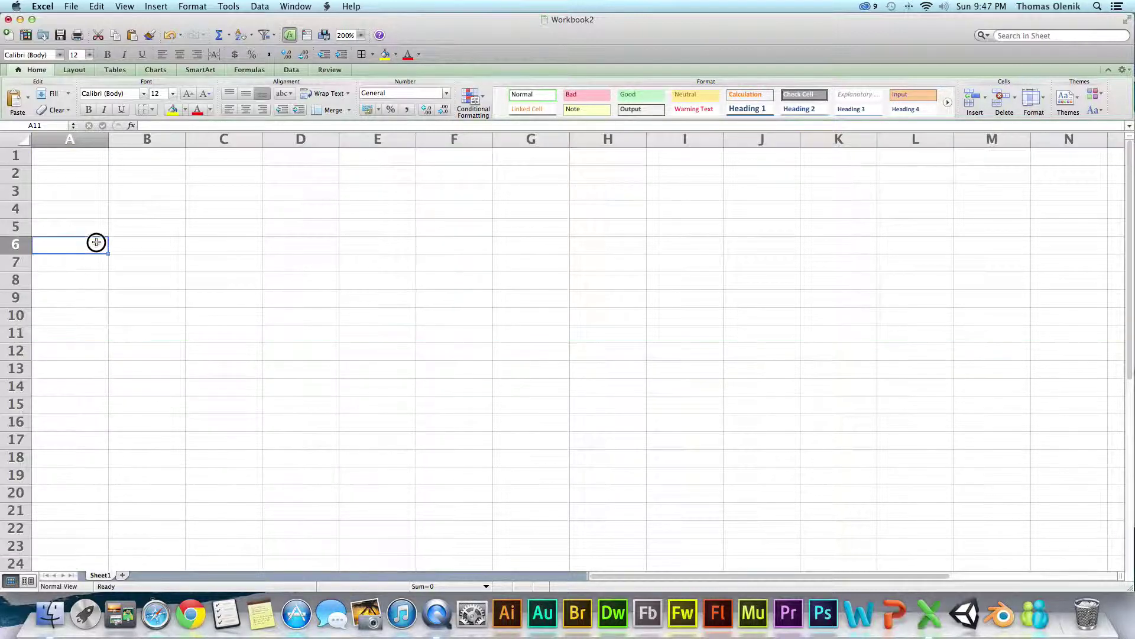
pyautogui.click(190, 190)
pyautogui.click(70, 191)
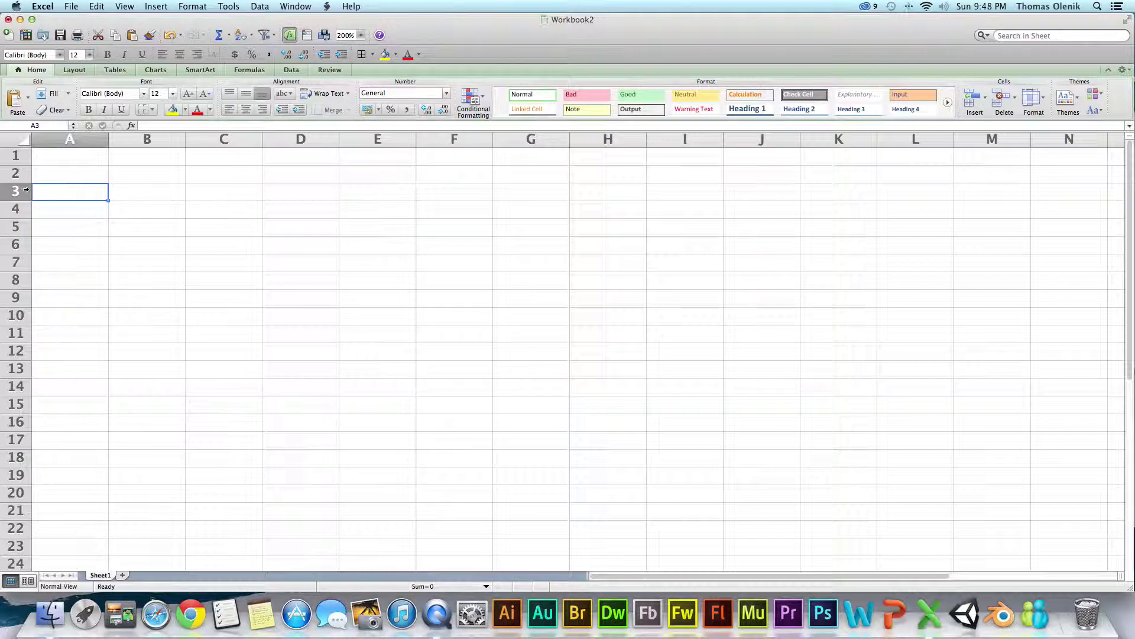
pyautogui.click(243, 188)
# Select rows 1 to 9 as a block, select columns A to D as a block, and return to cell A1
pyautogui.moveTo(17, 155); pyautogui.dragTo(11, 302)
pyautogui.moveTo(74, 140); pyautogui.dragTo(300, 140)
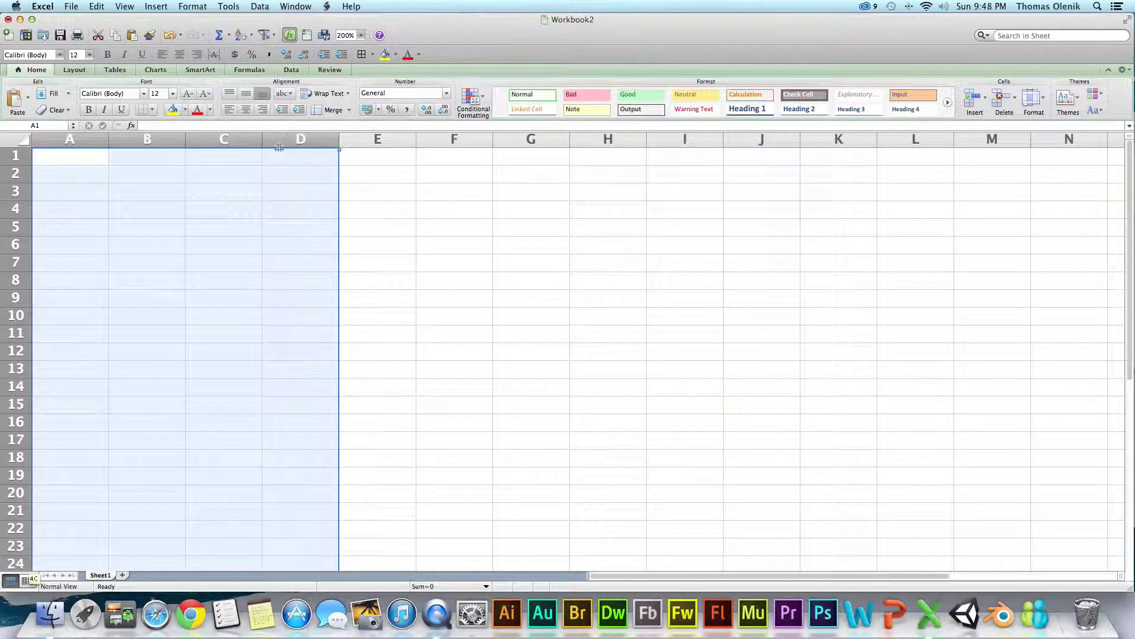
pyautogui.click(388, 200)
pyautogui.click(314, 213)
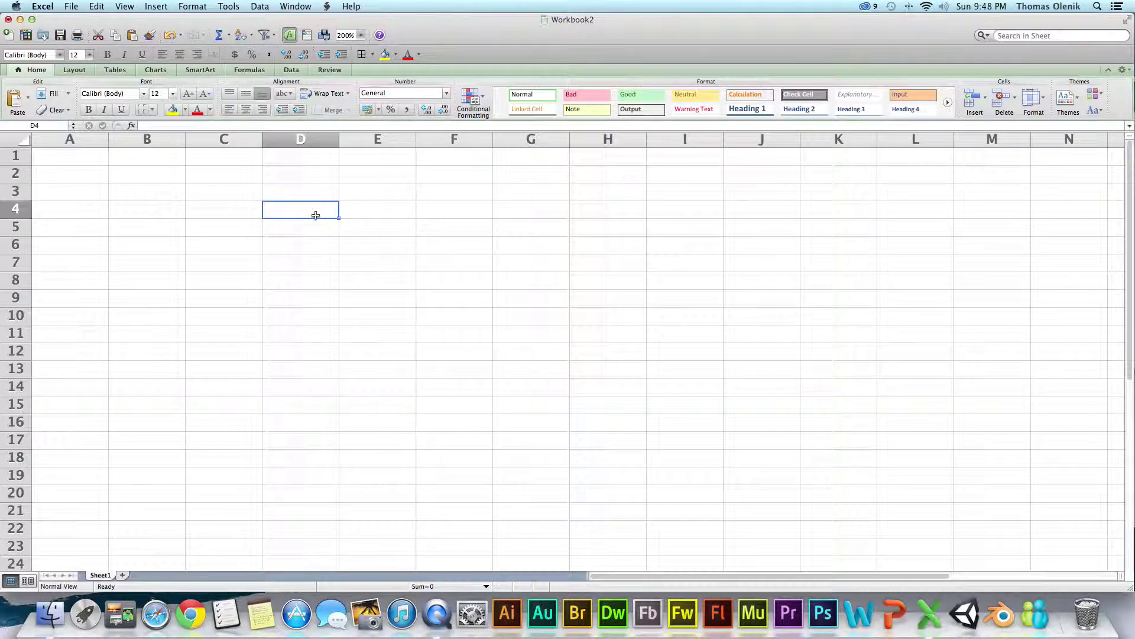
pyautogui.click(148, 194)
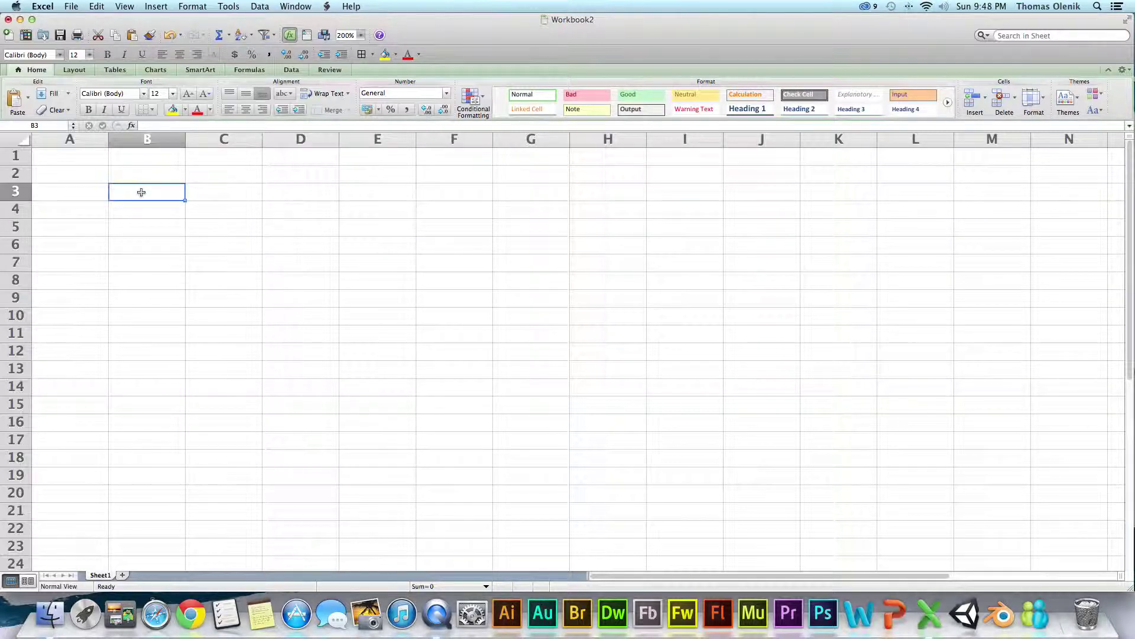
pyautogui.click(86, 160)
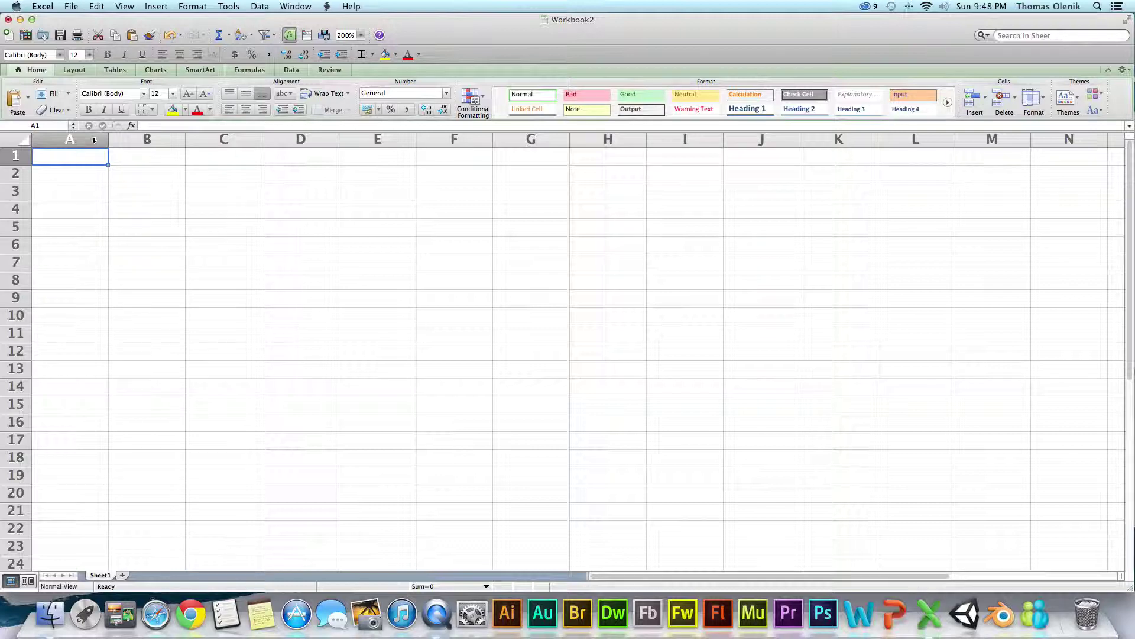
# Widen column A to about 34.17 (2.91 inches)
pyautogui.click(97, 141)
pyautogui.click(155, 159)
pyautogui.click(89, 154)
pyautogui.moveTo(108, 141); pyautogui.dragTo(279, 141)
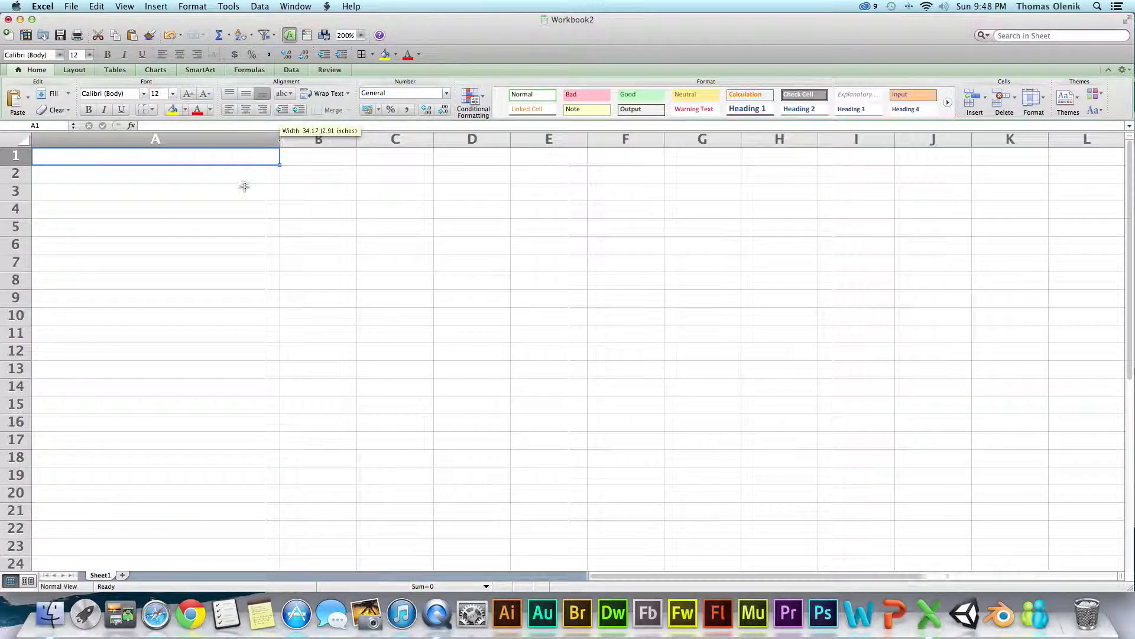
# Increase the height of row 1 to roughly eight times a standard row and select cell D1
pyautogui.click(89, 172)
pyautogui.click(19, 161)
pyautogui.moveTo(21, 164); pyautogui.dragTo(26, 296)
pyautogui.click(99, 261)
pyautogui.click(471, 230)
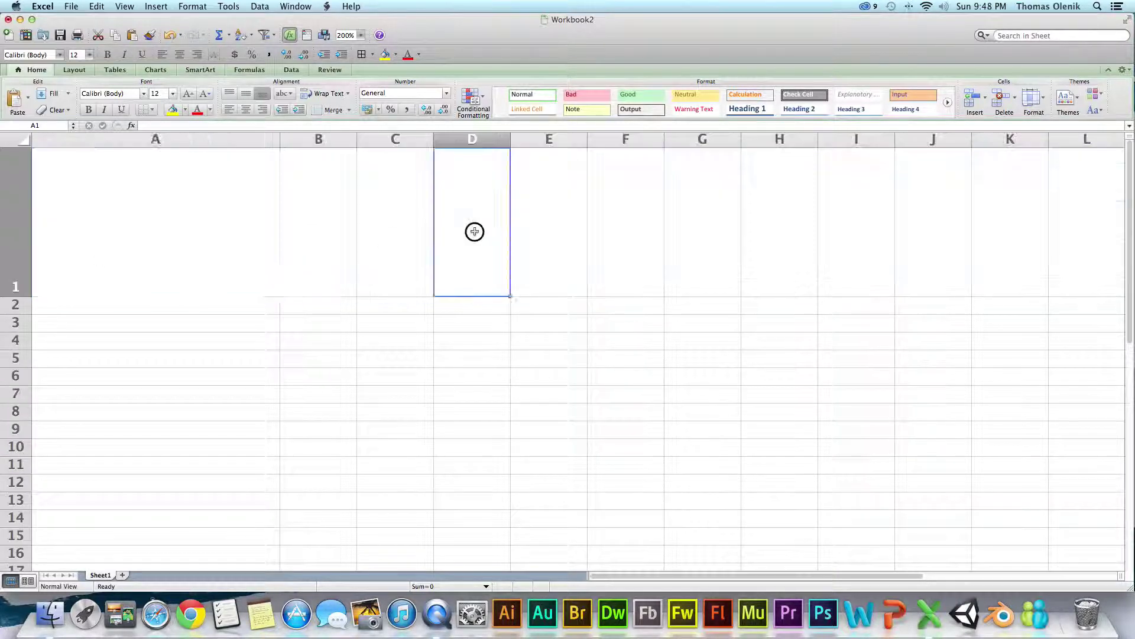
# Undo the column A width and row 1 height changes, and redo the 200% zoom
pyautogui.click(171, 35)
pyautogui.click(175, 233)
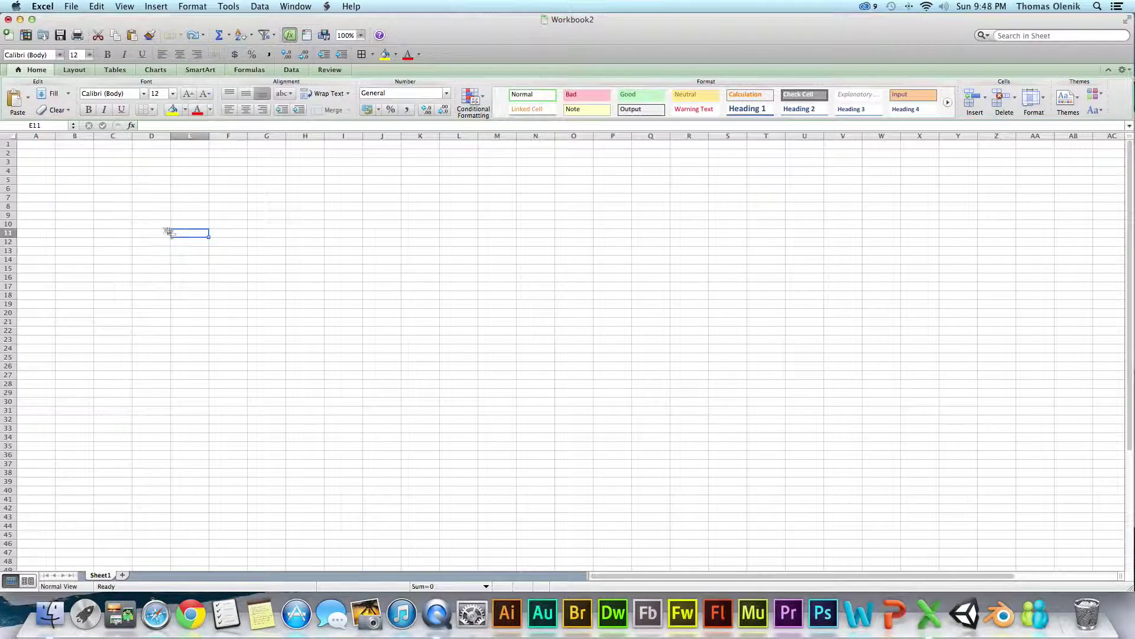
pyautogui.click(193, 35)
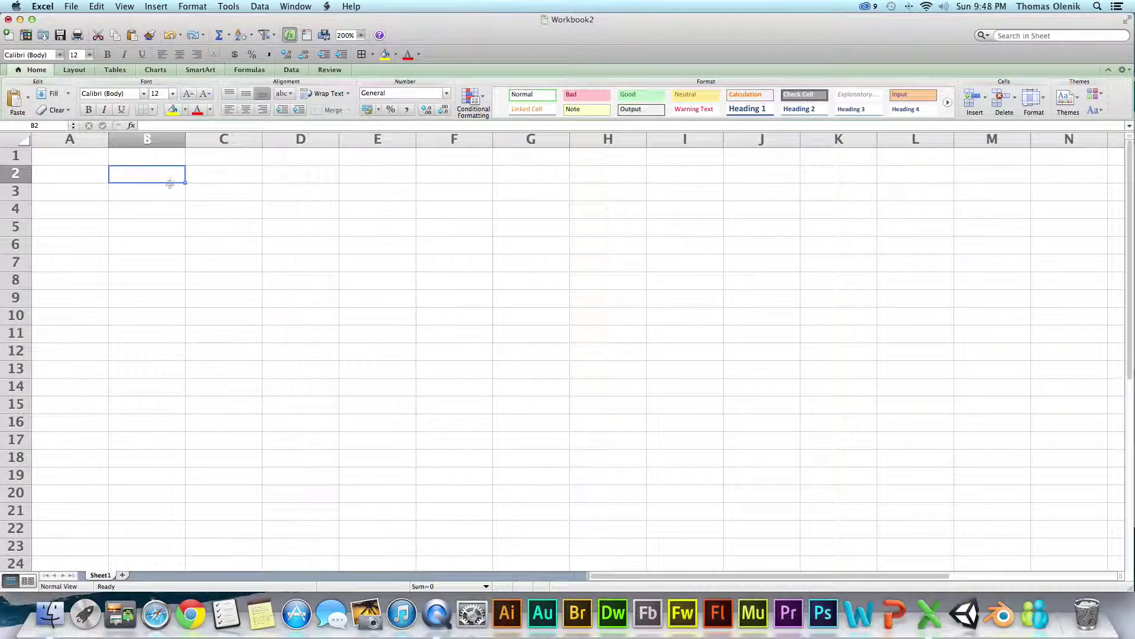
# Enter the filler text "lksjflsdlfhlsdkflsdhfllfhaflkafhglka" in B2 and "alkfjalhlshahslfhlksflahfasflkh" in C2
pyautogui.write('lksjflsdlfhlsdkflsdhfllfhaflkafhglka')
pyautogui.press('Return')
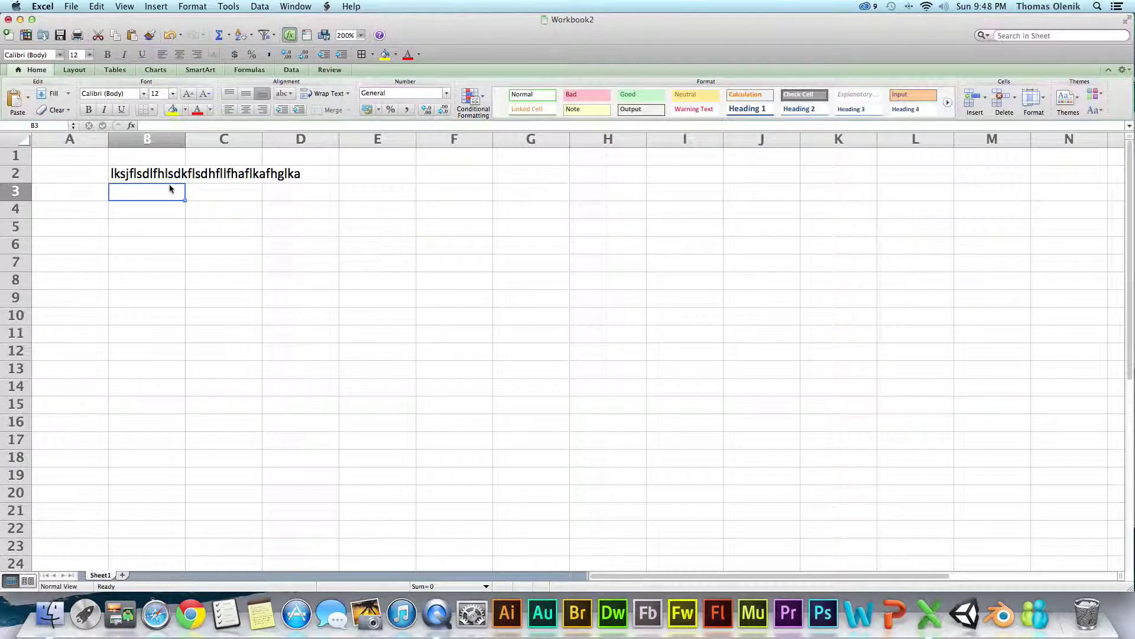
pyautogui.click(249, 179)
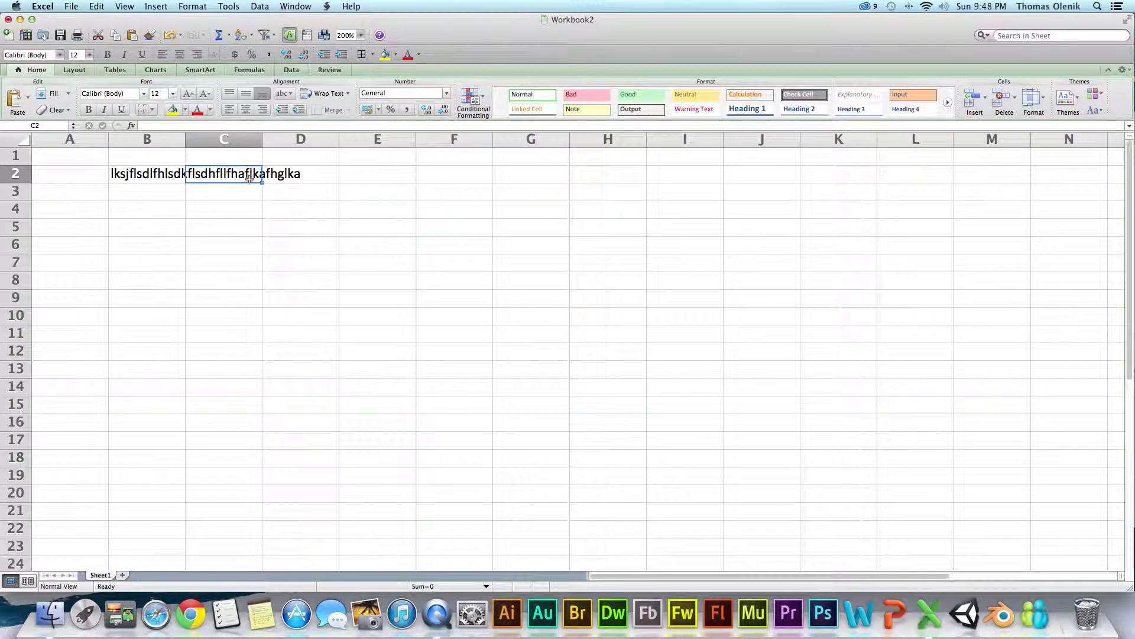
pyautogui.write('alkfjalhlshahslfhlksflahfasflkh')
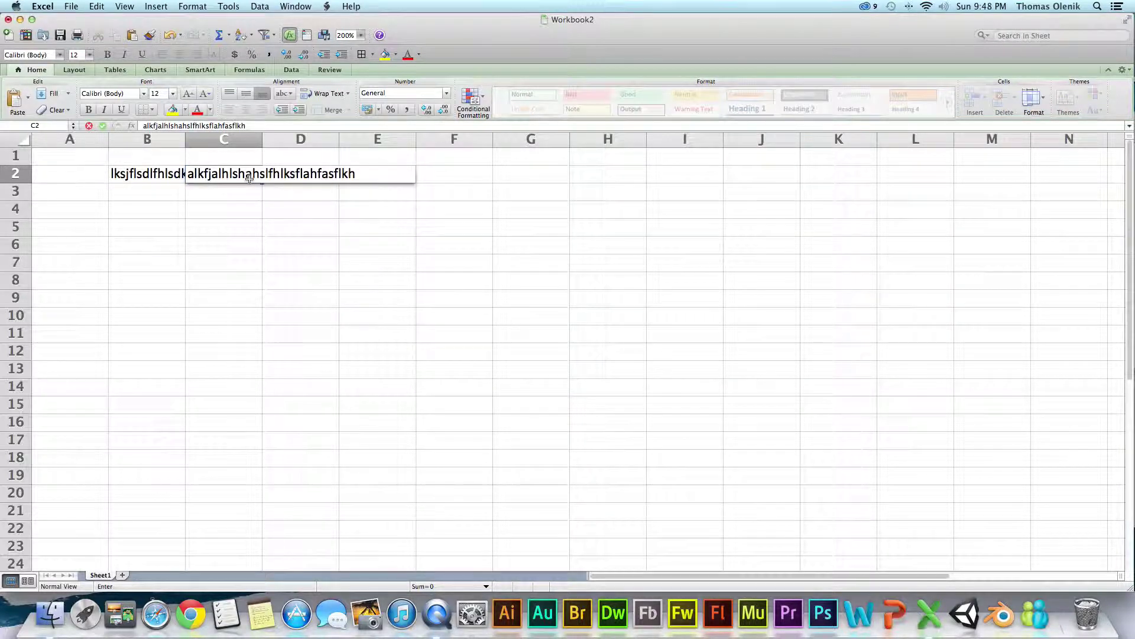
pyautogui.click(268, 228)
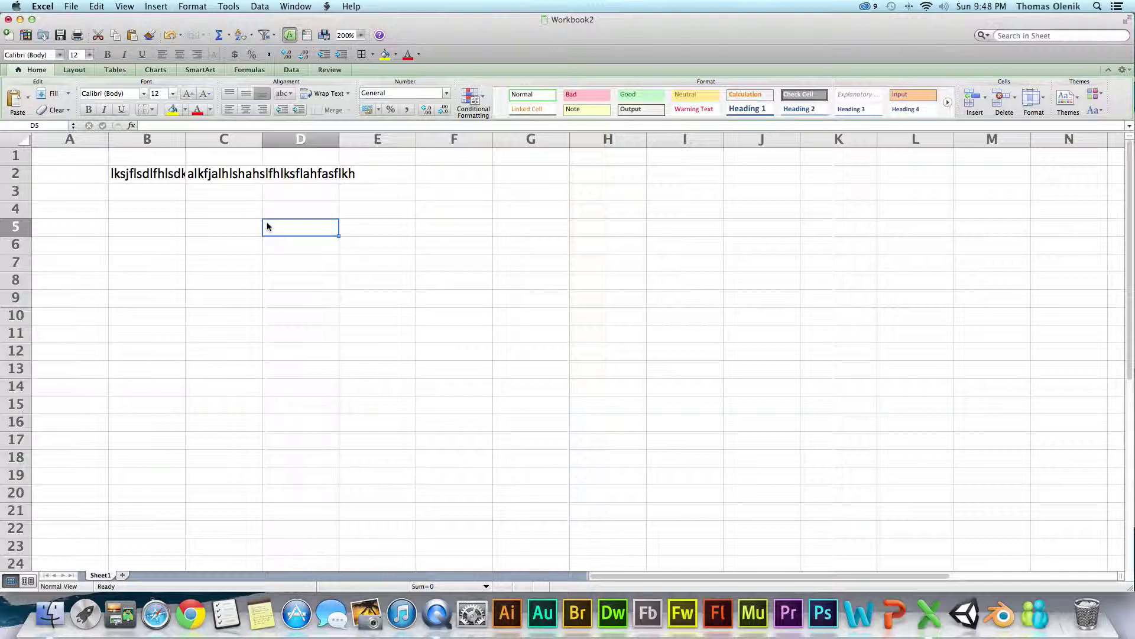
# AutoFit the widths of columns B and C to their text
pyautogui.doubleClick(185, 138)
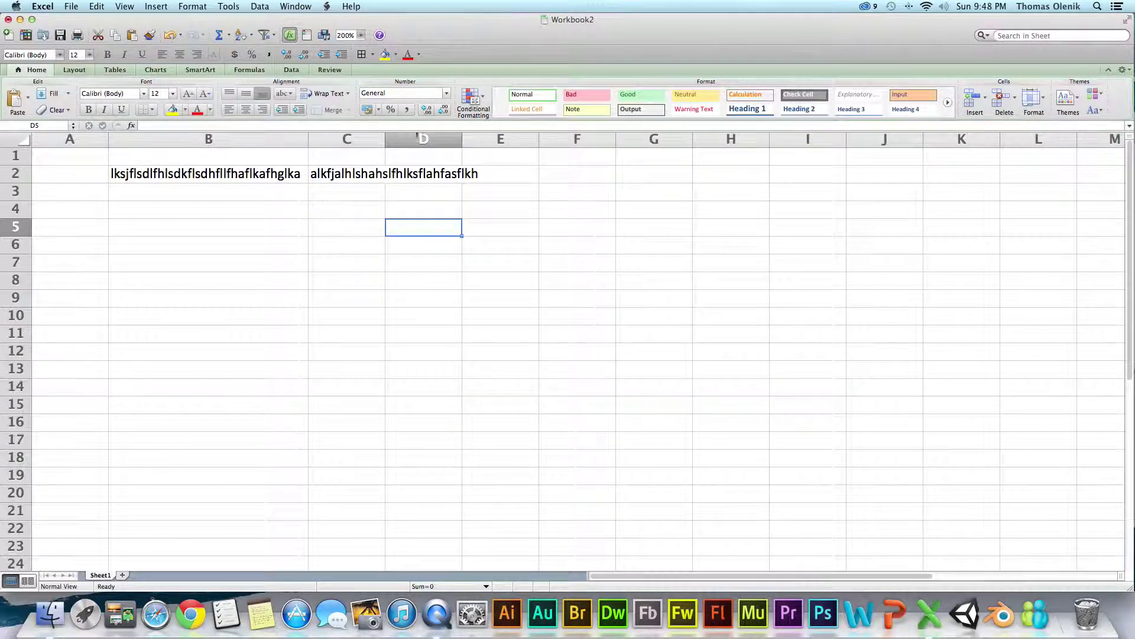
pyautogui.doubleClick(385, 138)
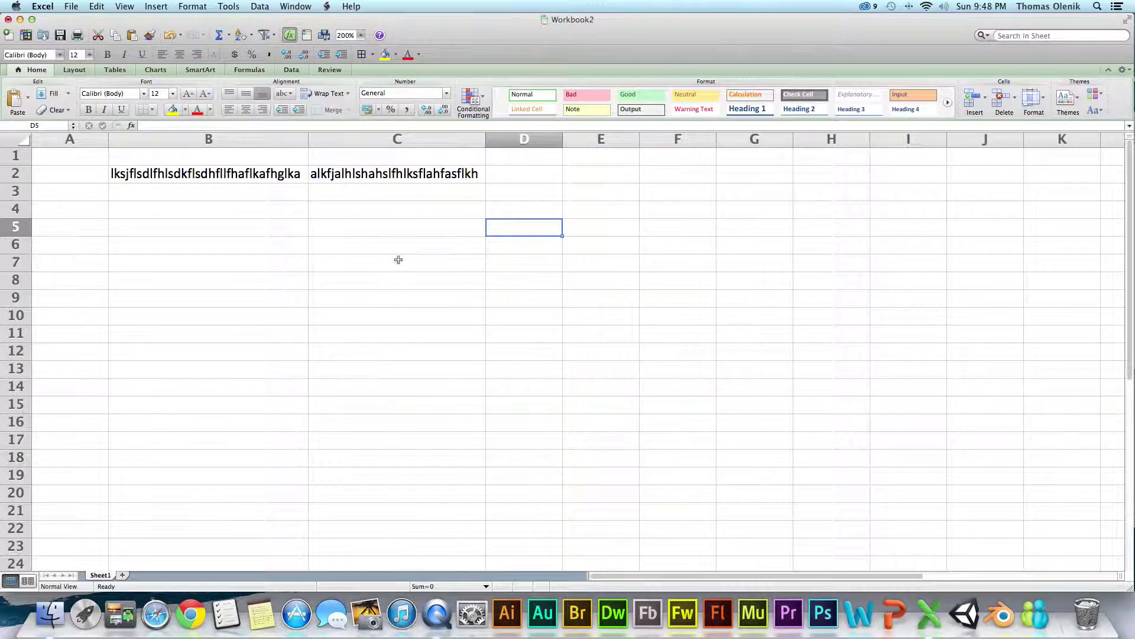
pyautogui.click(292, 245)
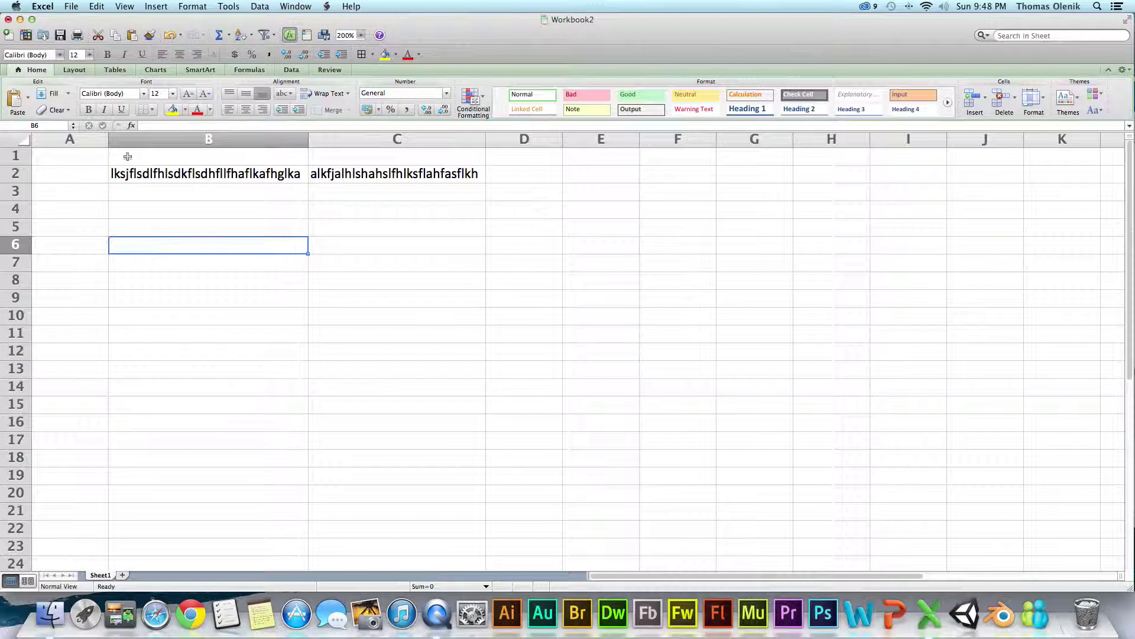
pyautogui.rightClick(717, 142)
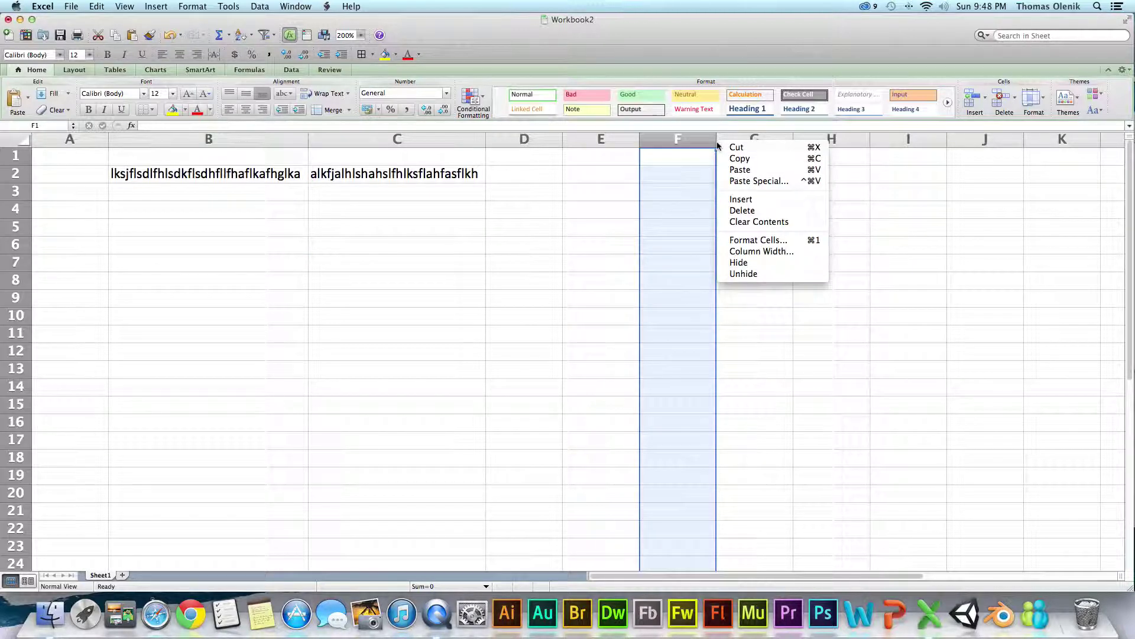
pyautogui.click(716, 143)
pyautogui.moveTo(717, 142); pyautogui.dragTo(717, 142)
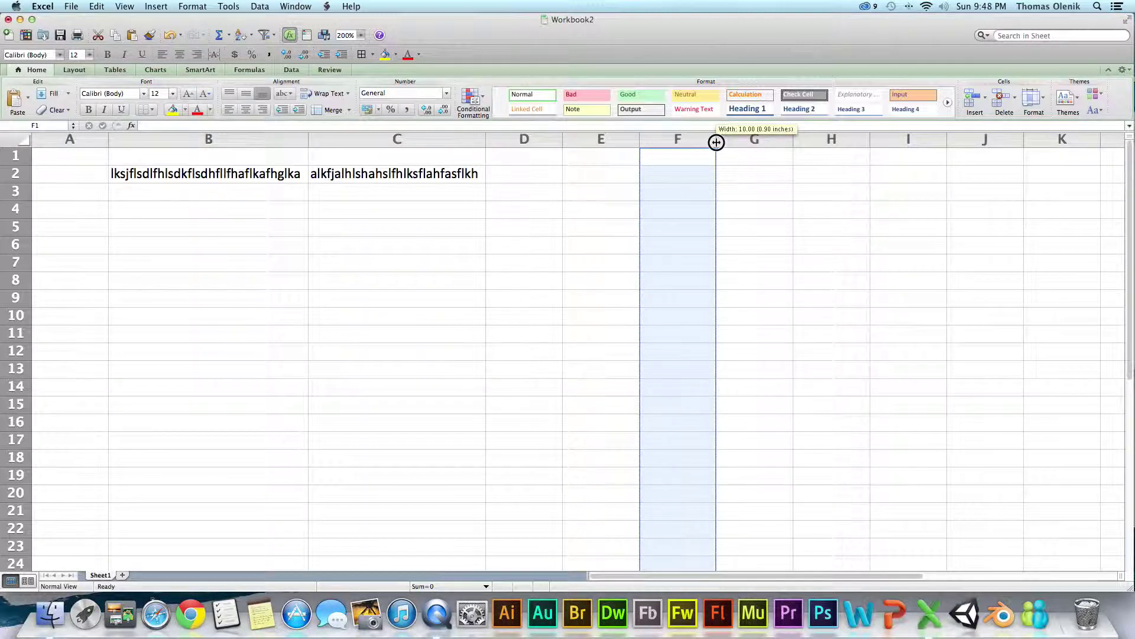
pyautogui.click(579, 191)
# Set the width of columns A through D to 10 and deselect them
pyautogui.moveTo(543, 141); pyautogui.dragTo(65, 134)
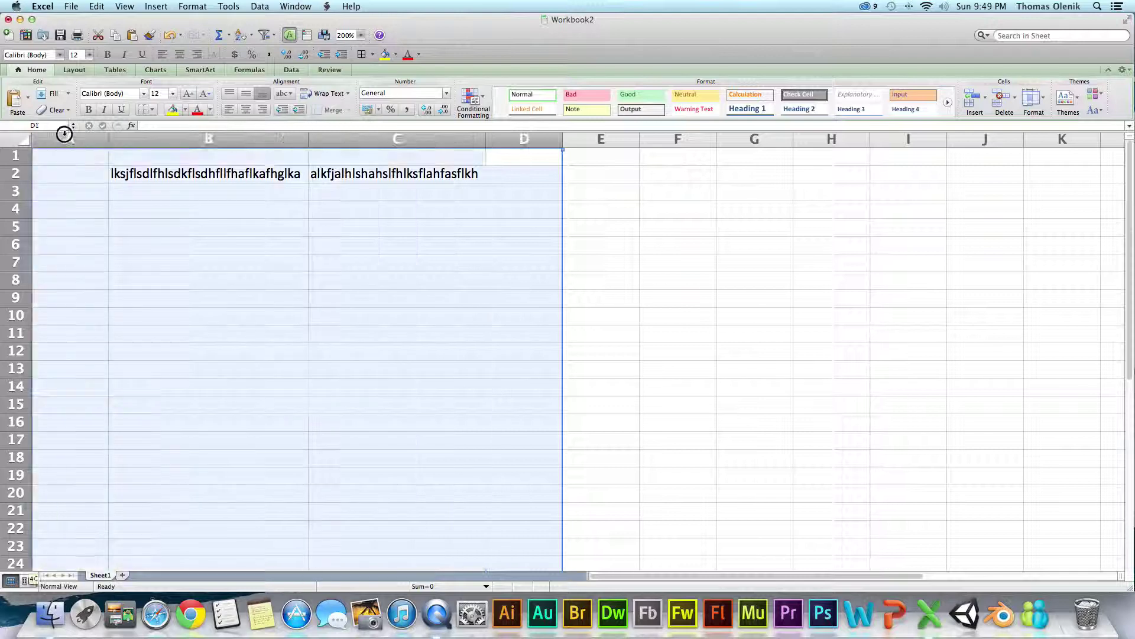
pyautogui.rightClick(165, 139)
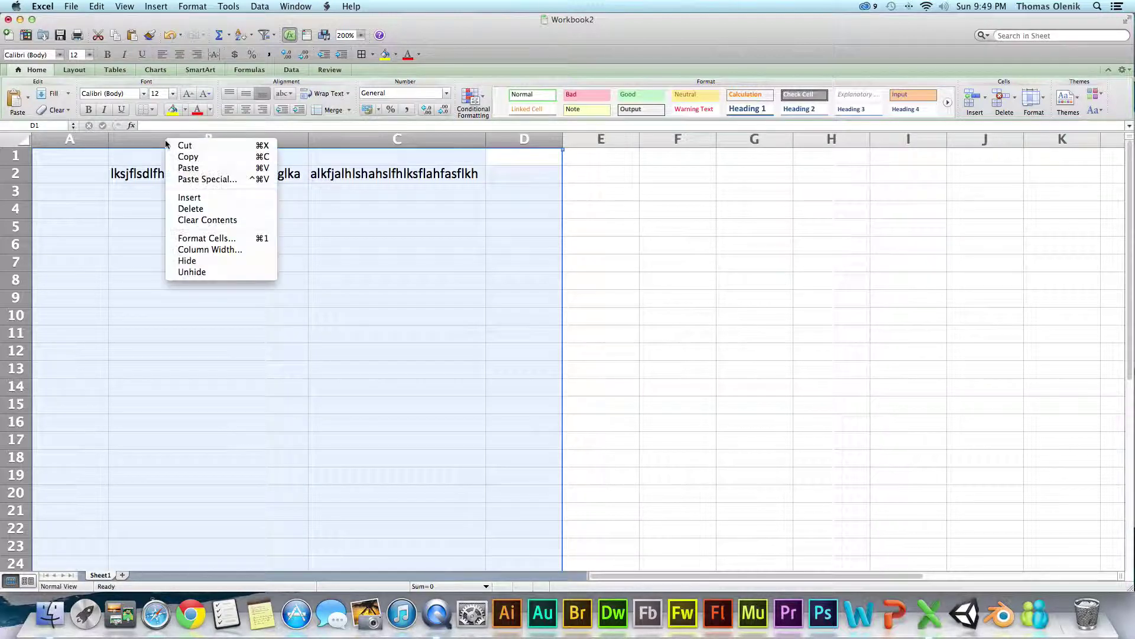
pyautogui.click(203, 251)
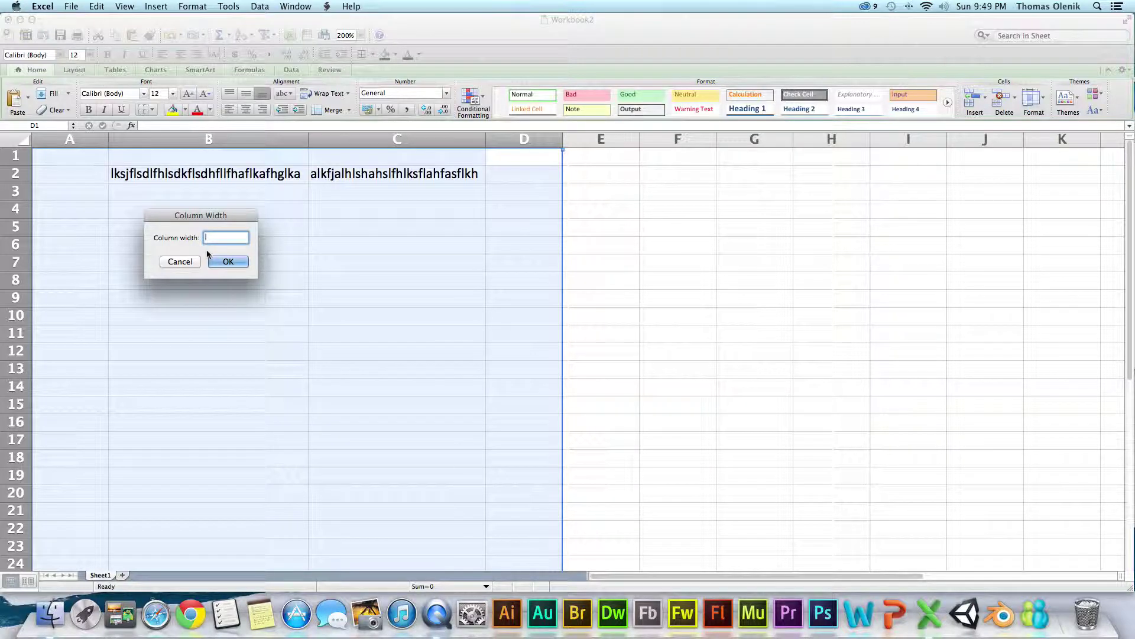
pyautogui.write('0')
pyautogui.press('Return')
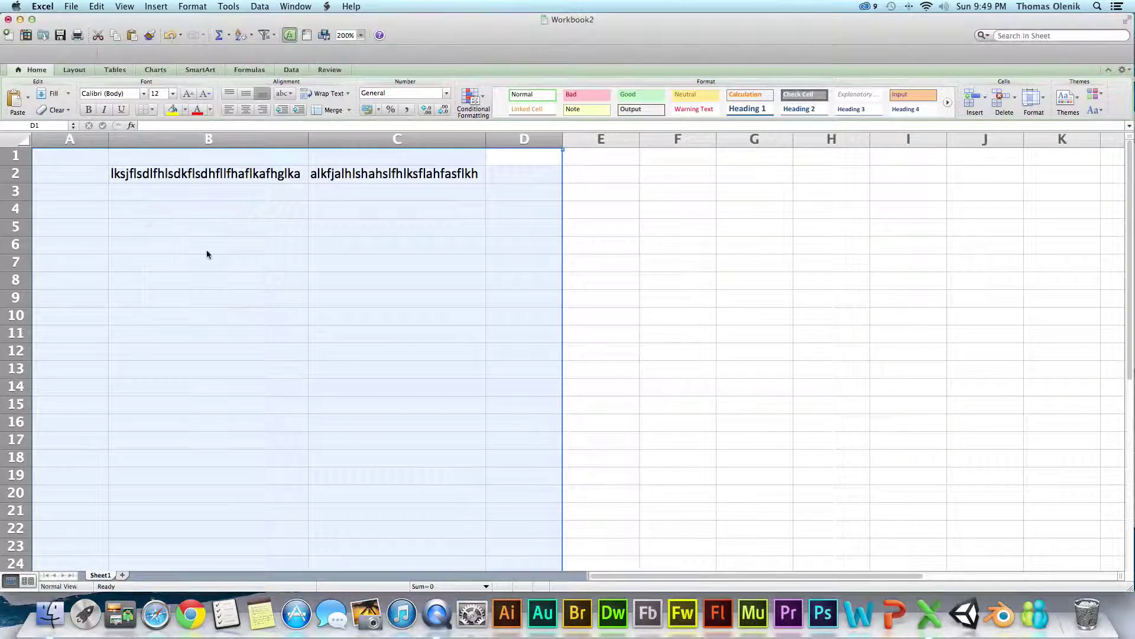
pyautogui.click(480, 246)
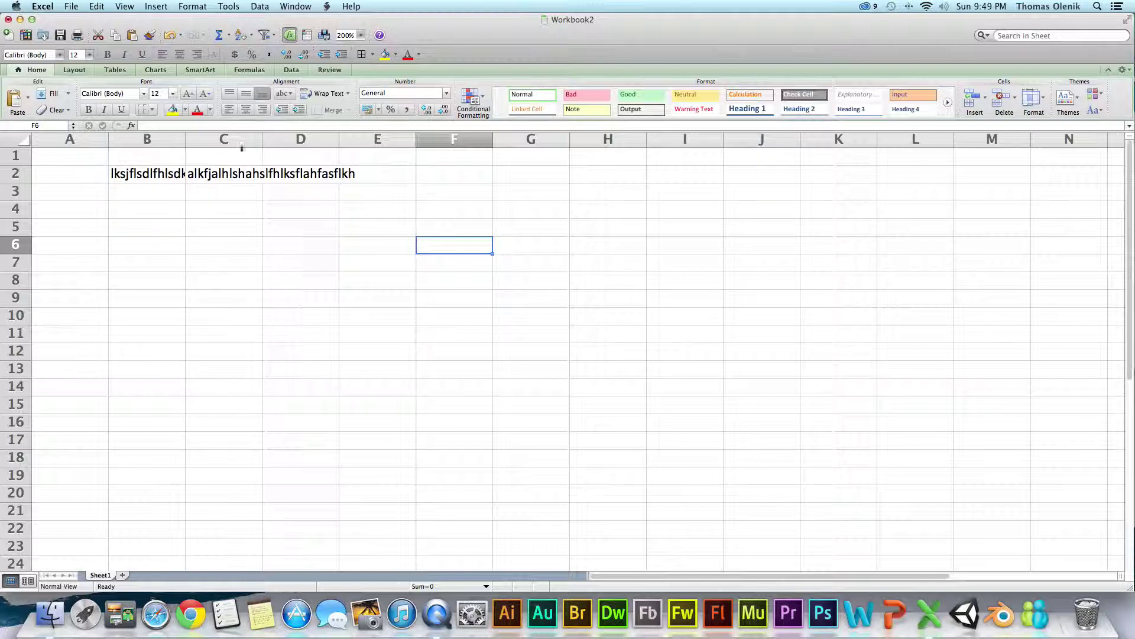
# Apply Wrap Text to the filler text in cells B2 and C2
pyautogui.click(145, 171)
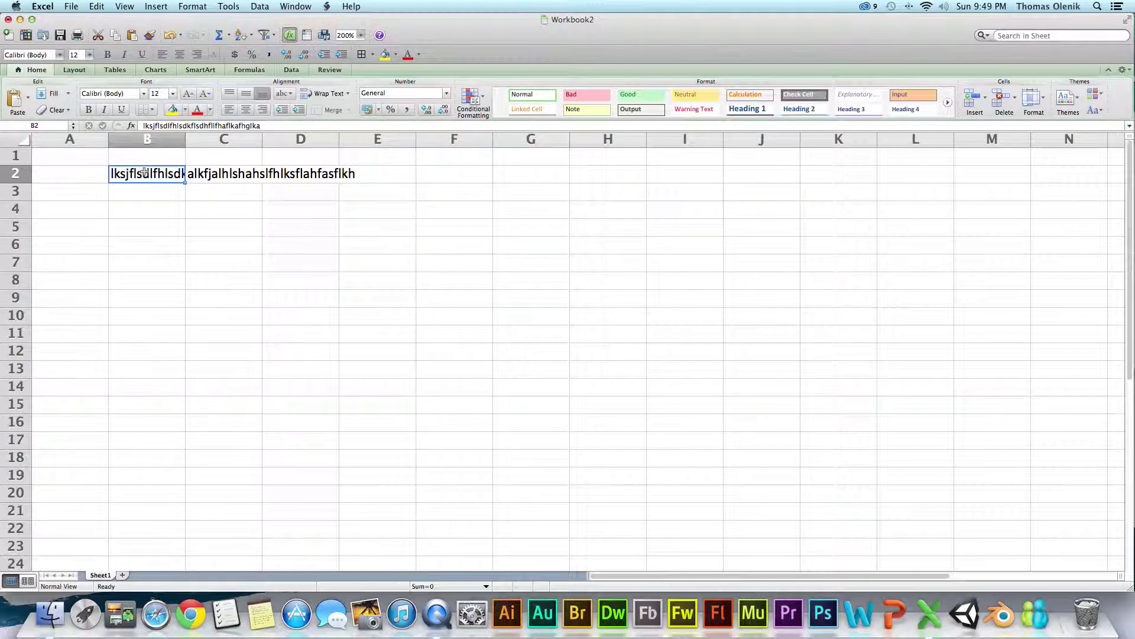
pyautogui.click(159, 137)
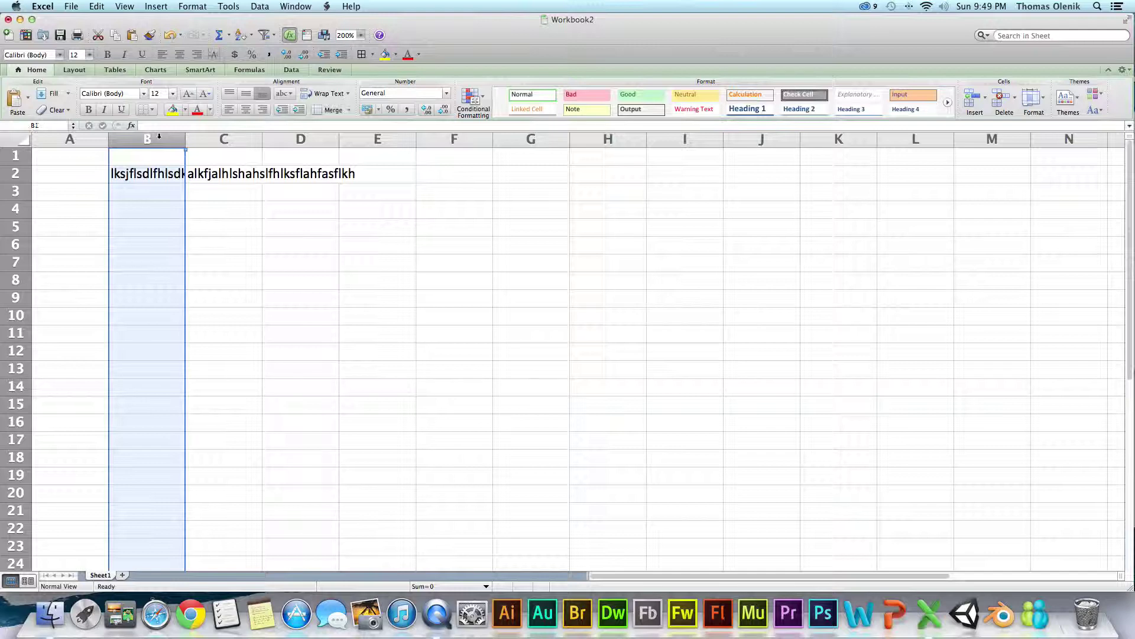
pyautogui.click(148, 173)
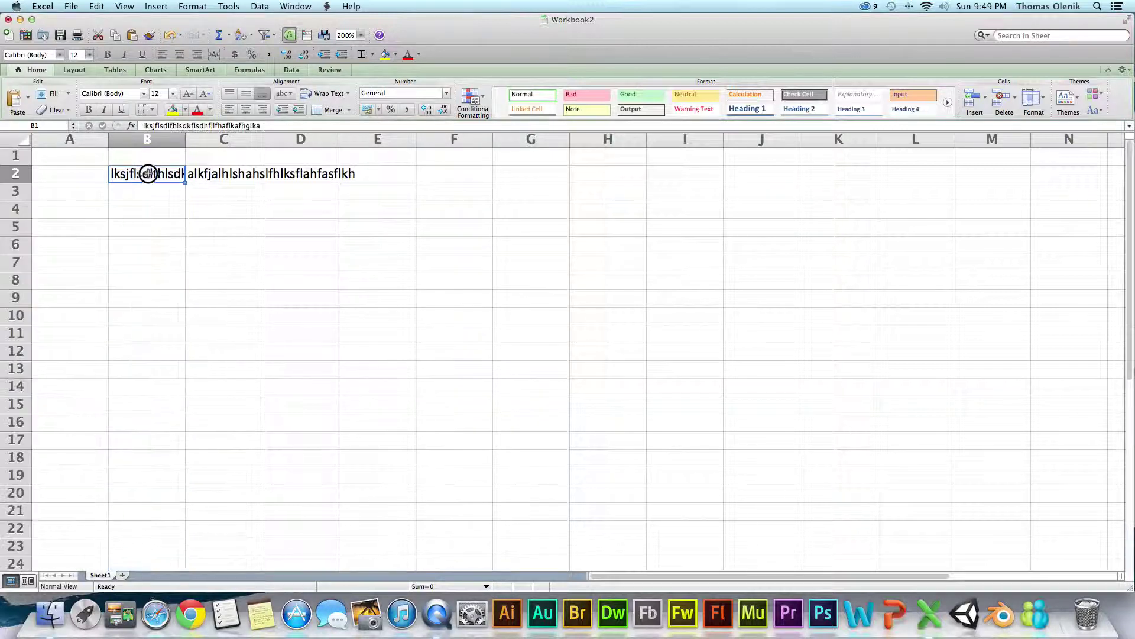
pyautogui.click(346, 93)
pyautogui.click(335, 109)
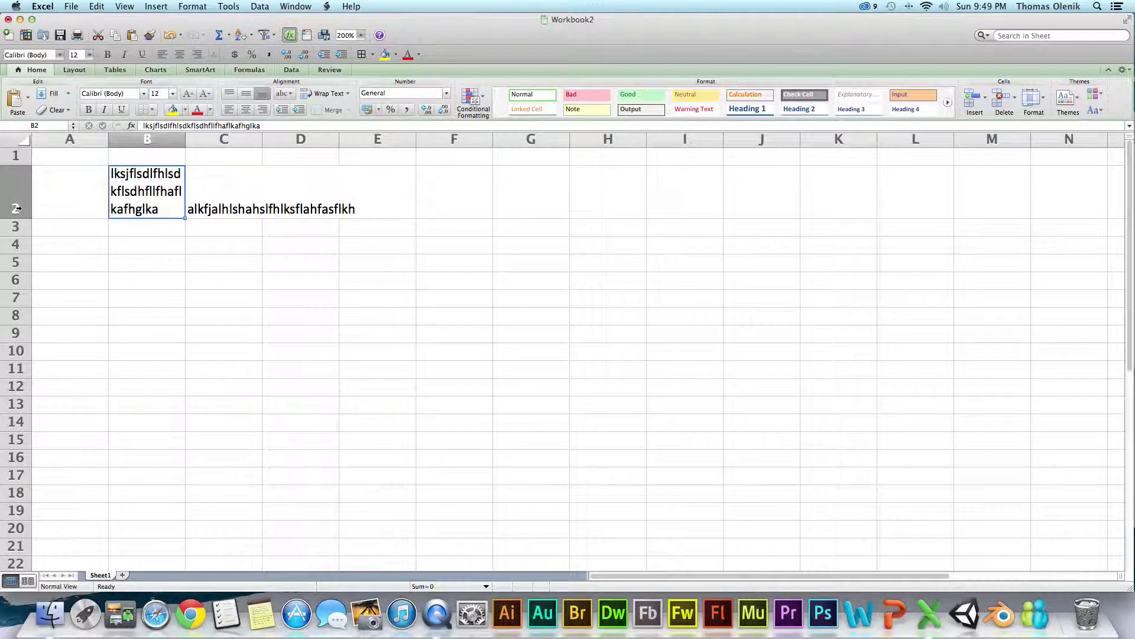
pyautogui.click(213, 190)
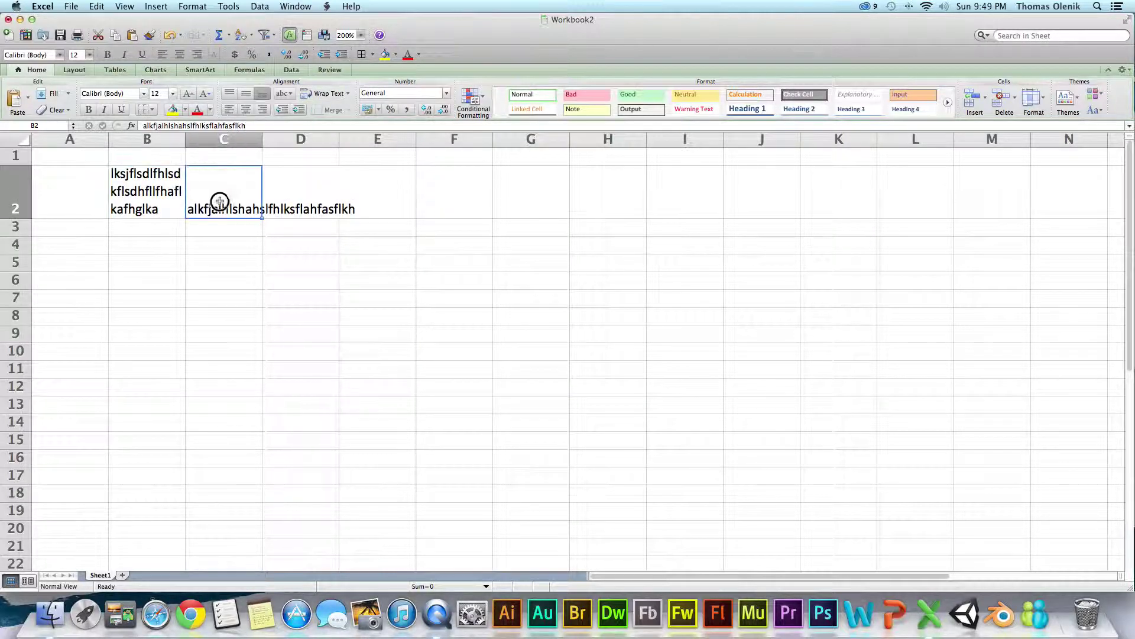
pyautogui.click(328, 95)
pyautogui.click(331, 109)
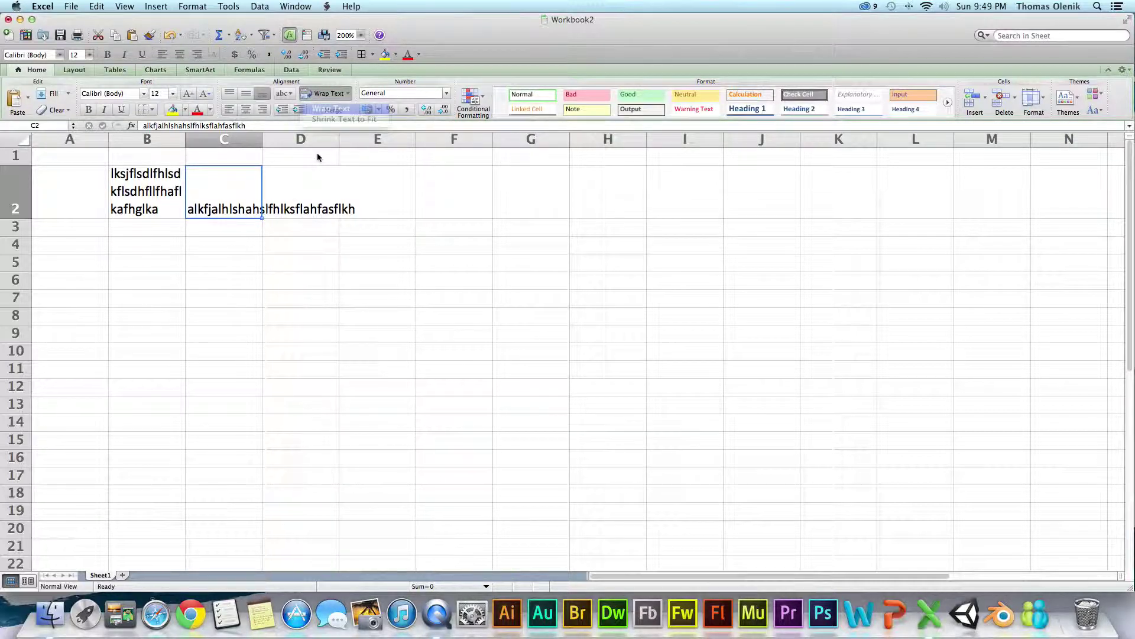
pyautogui.click(256, 246)
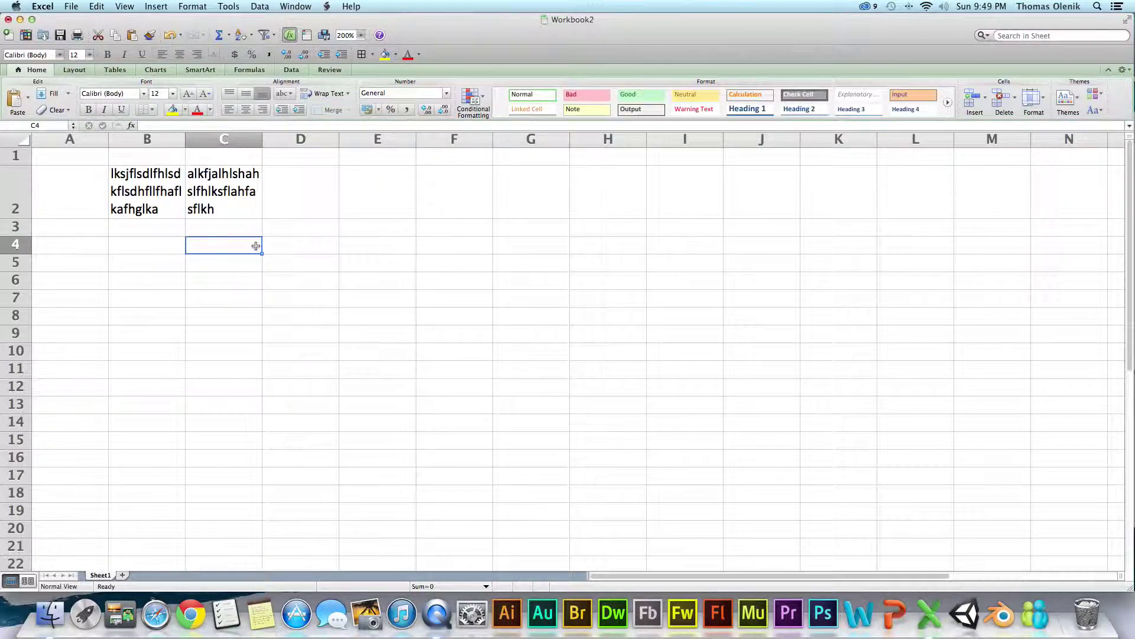
# Delete the filler text from cells B2 and C2
pyautogui.click(146, 186)
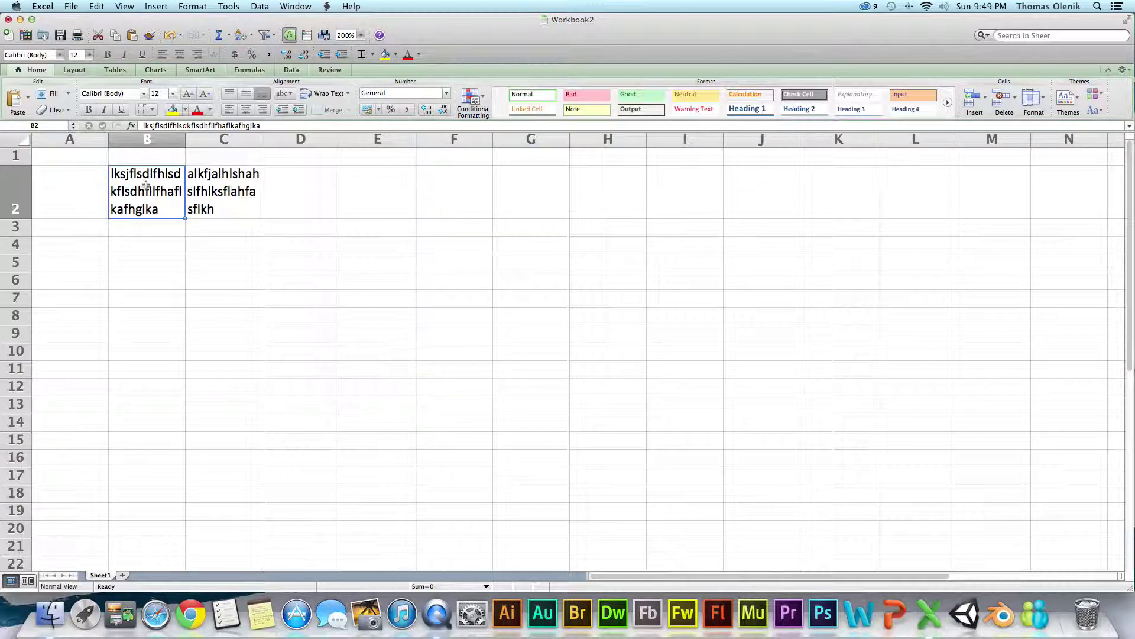
pyautogui.press('BackSpace')
pyautogui.click(231, 209)
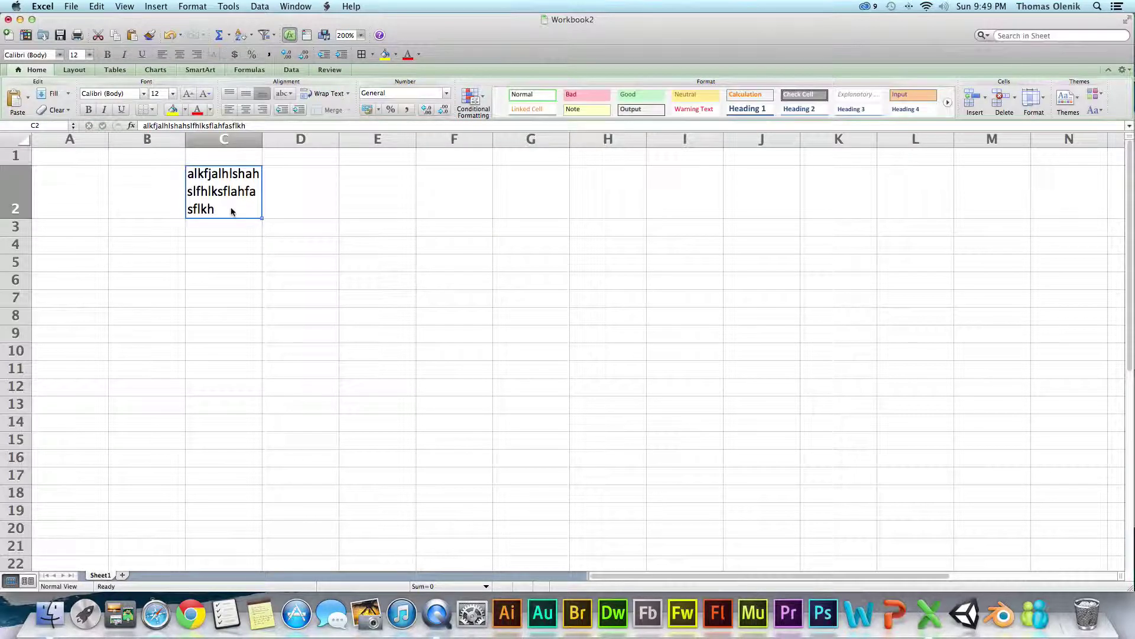
pyautogui.press('BackSpace')
pyautogui.click(231, 264)
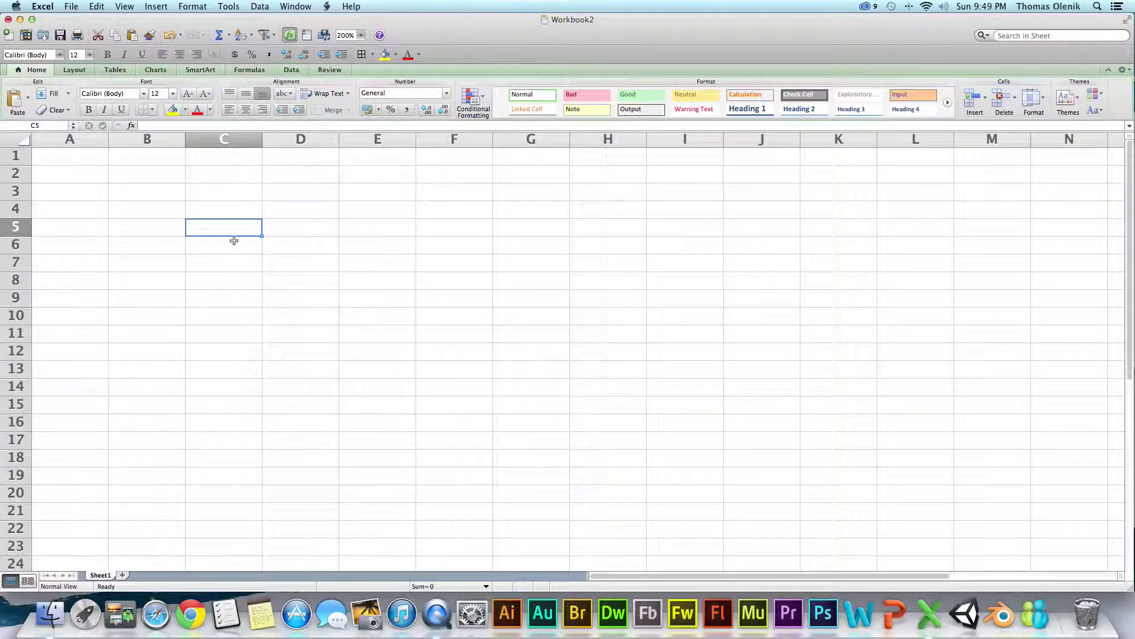
# Enter the date 4/22/2014 in cell C4
pyautogui.click(209, 202)
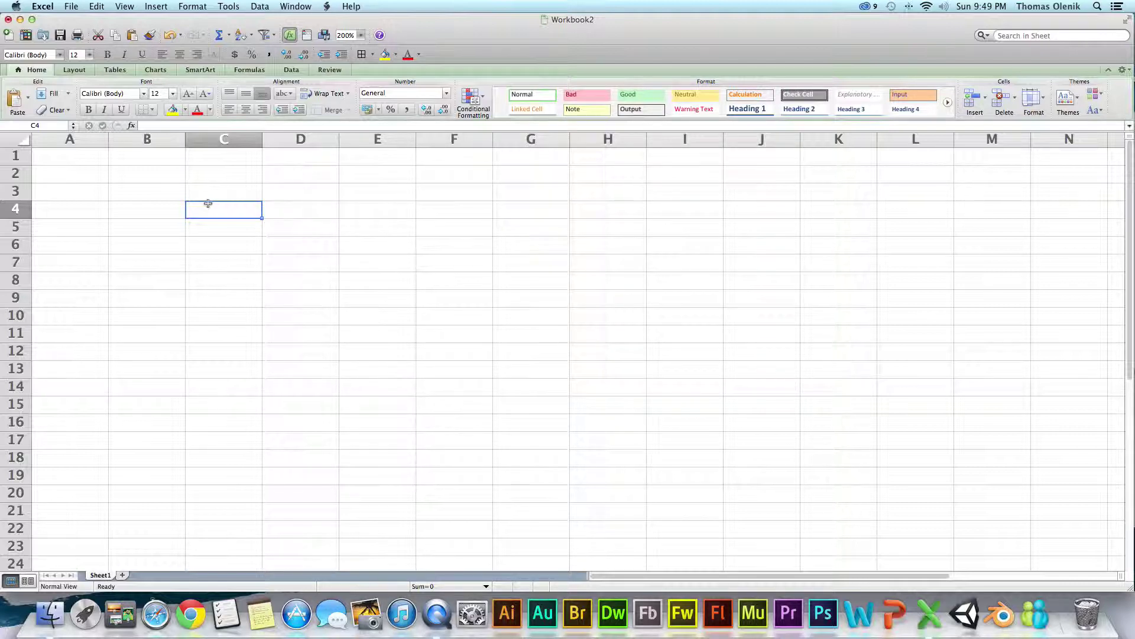
pyautogui.click(446, 96)
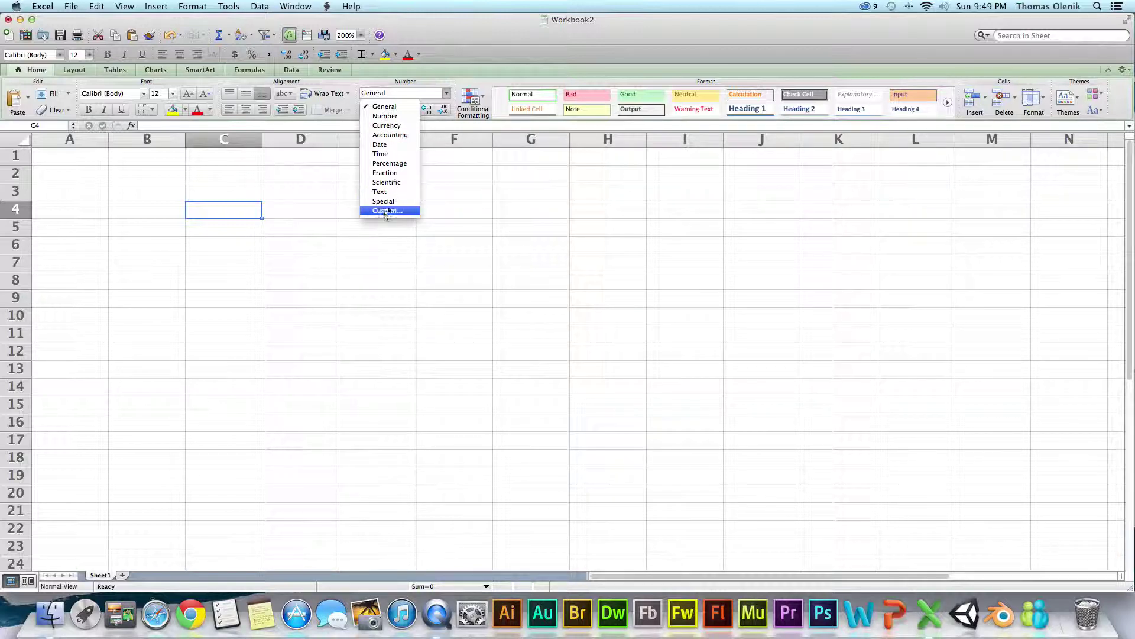
pyautogui.click(245, 213)
pyautogui.click(350, 210)
pyautogui.click(253, 210)
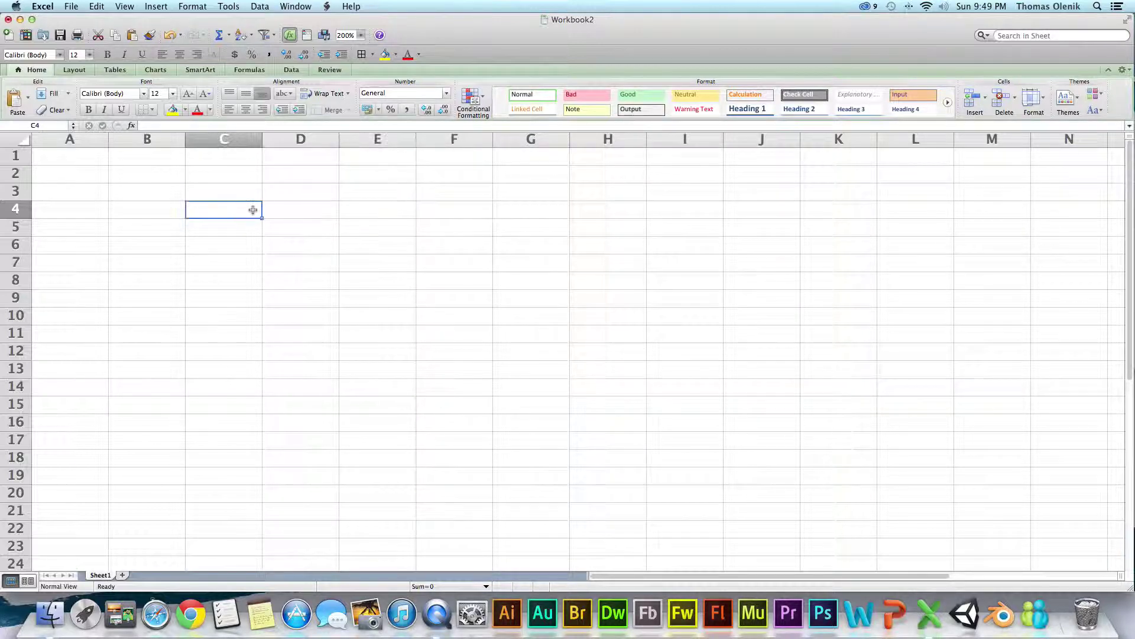
pyautogui.write('4/2')
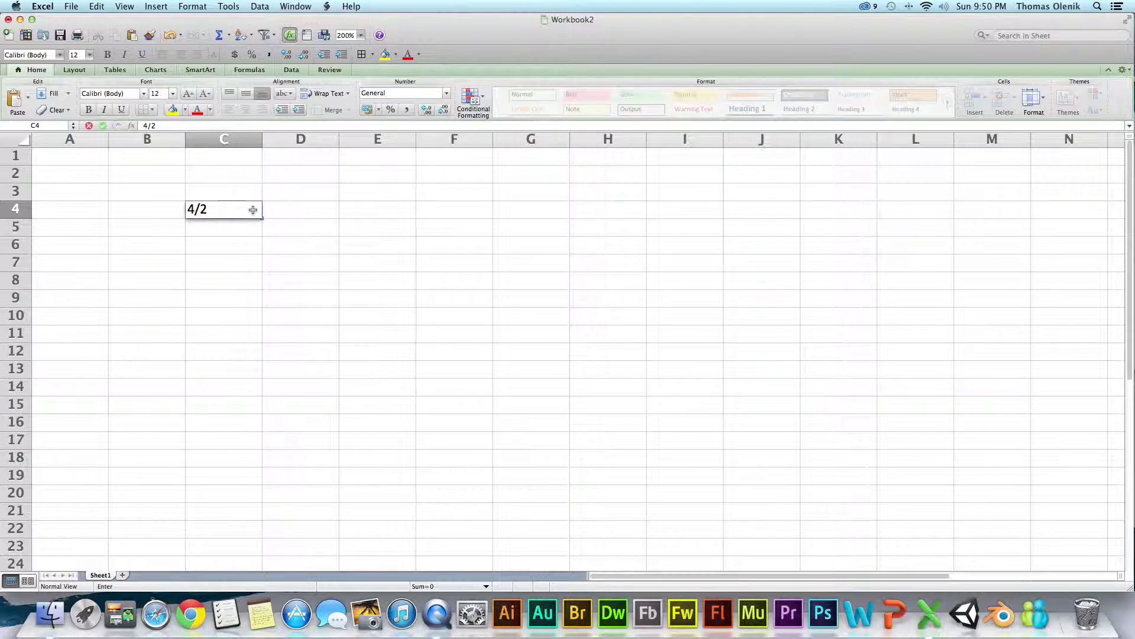
pyautogui.write('/2014')
pyautogui.press('Return')
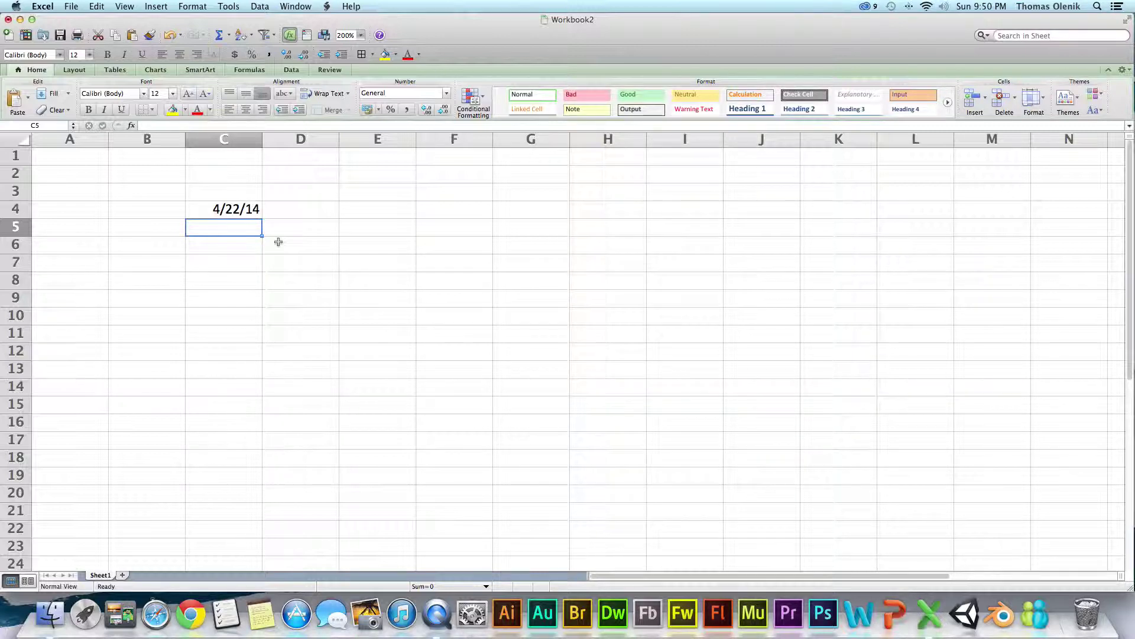
# Compare the number format of the date in C4 with that of the surrounding empty cells
pyautogui.click(249, 209)
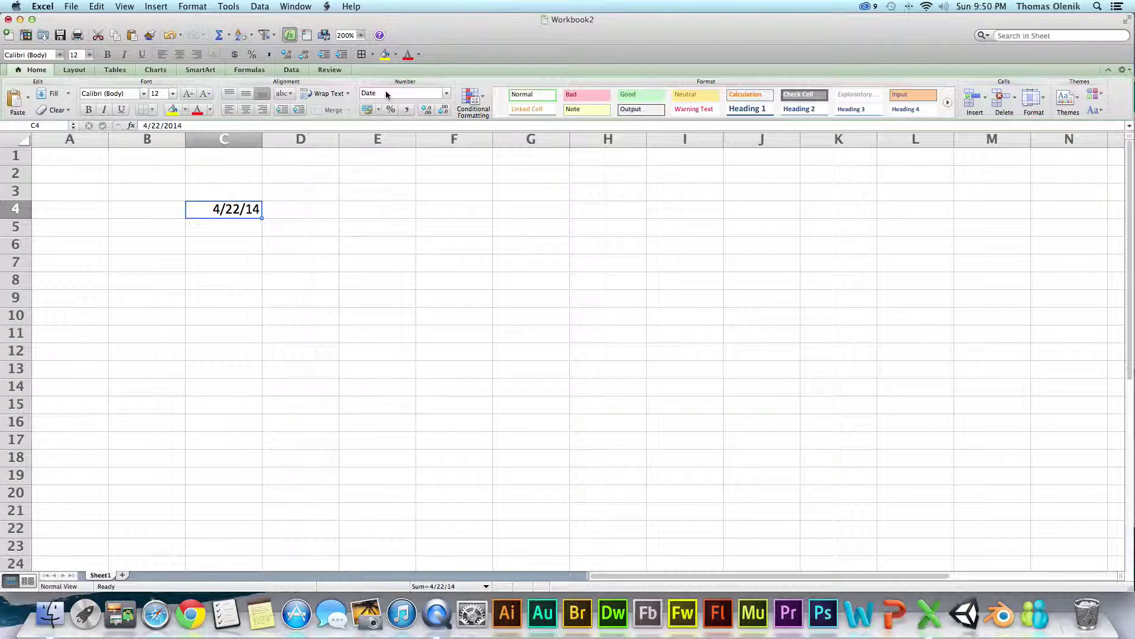
pyautogui.click(228, 230)
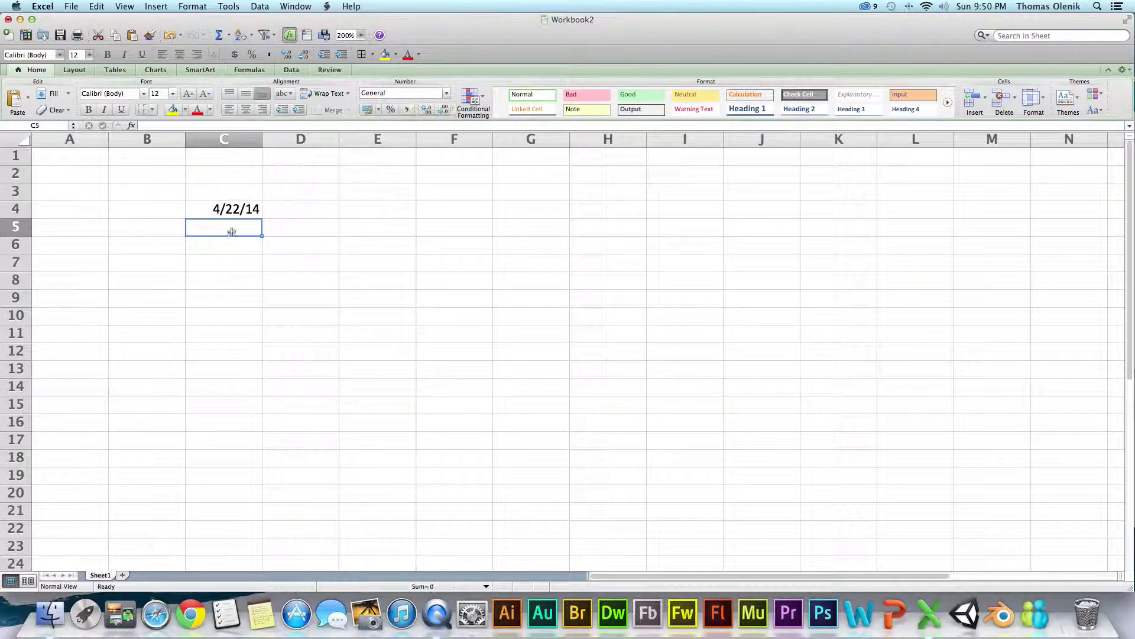
pyautogui.click(347, 189)
pyautogui.click(230, 178)
pyautogui.click(121, 191)
pyautogui.click(123, 214)
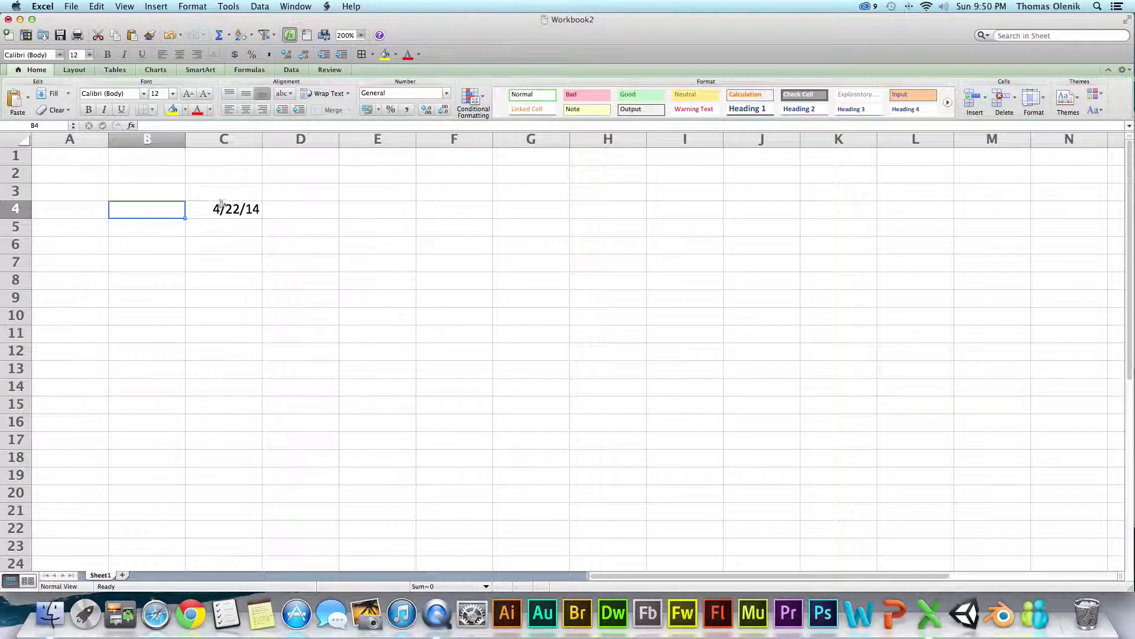
# Format the date in C4 with the date type *Wednesday, March 14, 01
pyautogui.click(220, 209)
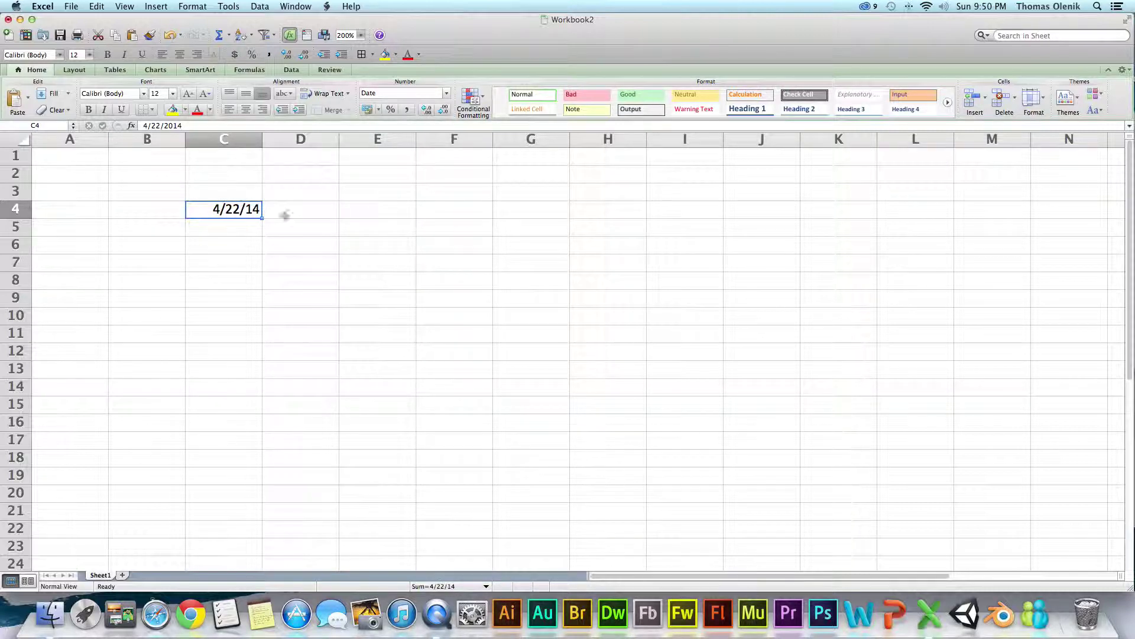
pyautogui.click(205, 7)
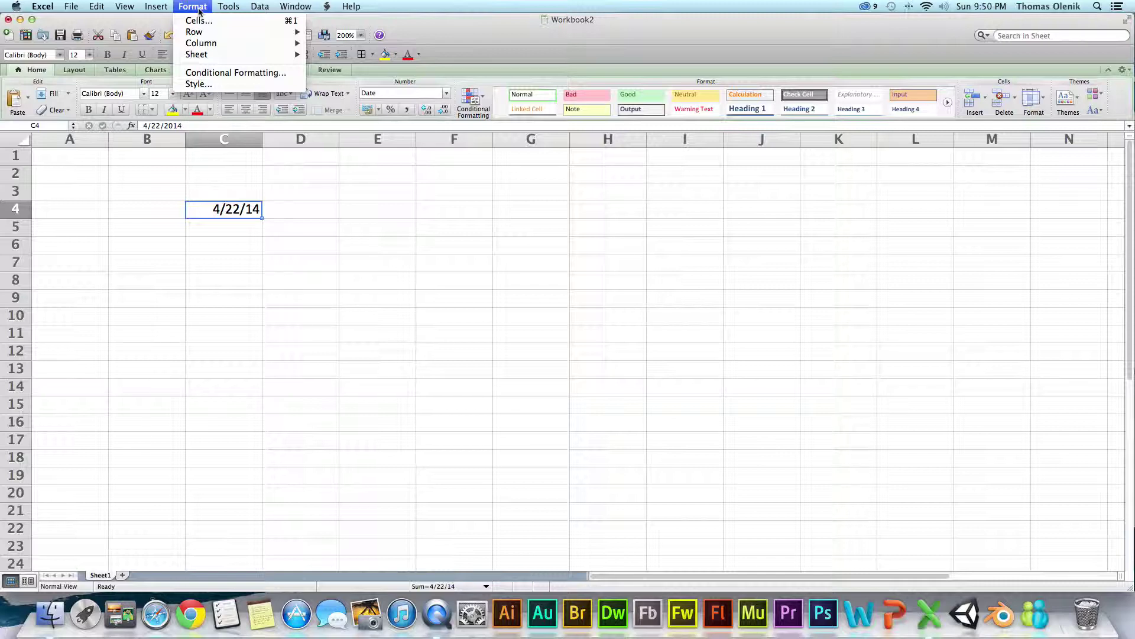
pyautogui.click(201, 18)
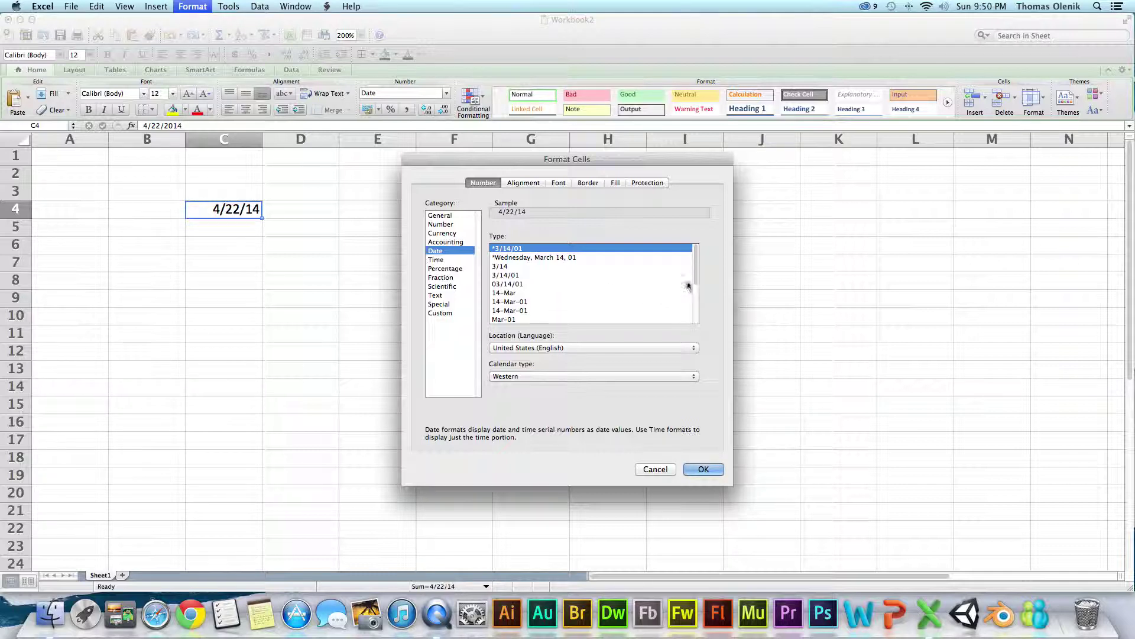
pyautogui.click(542, 258)
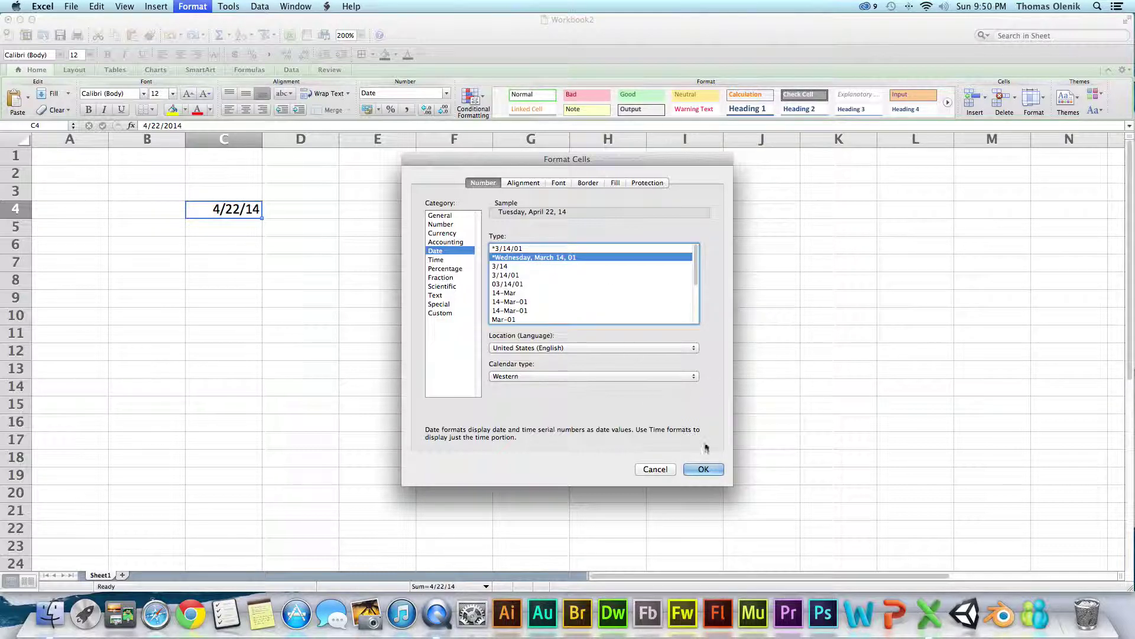
pyautogui.click(704, 470)
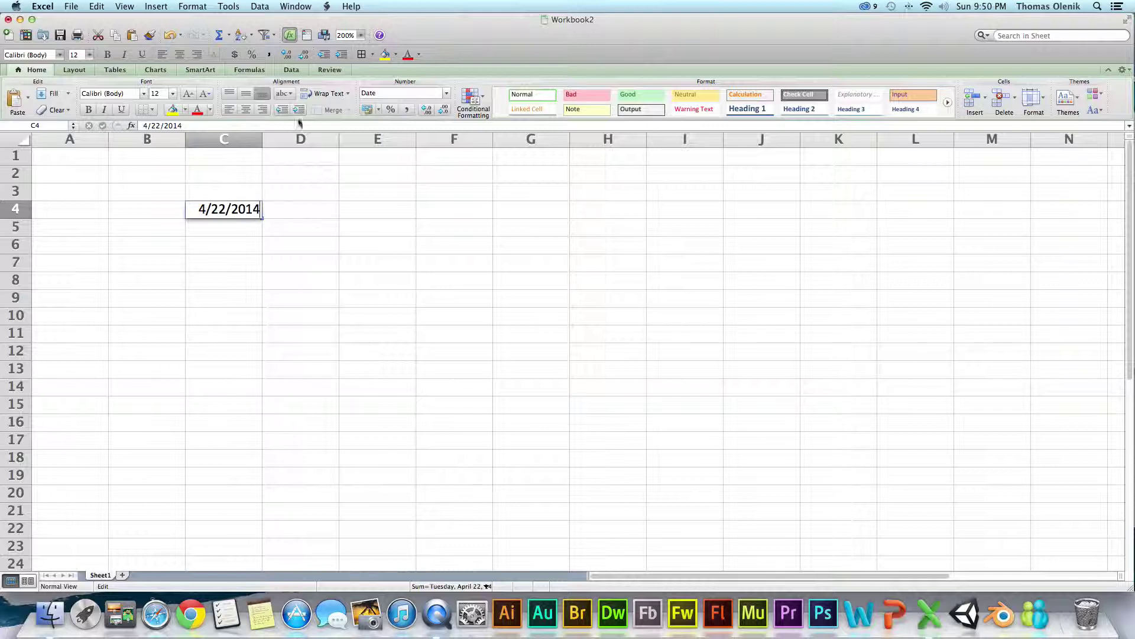
pyautogui.click(233, 299)
pyautogui.click(239, 215)
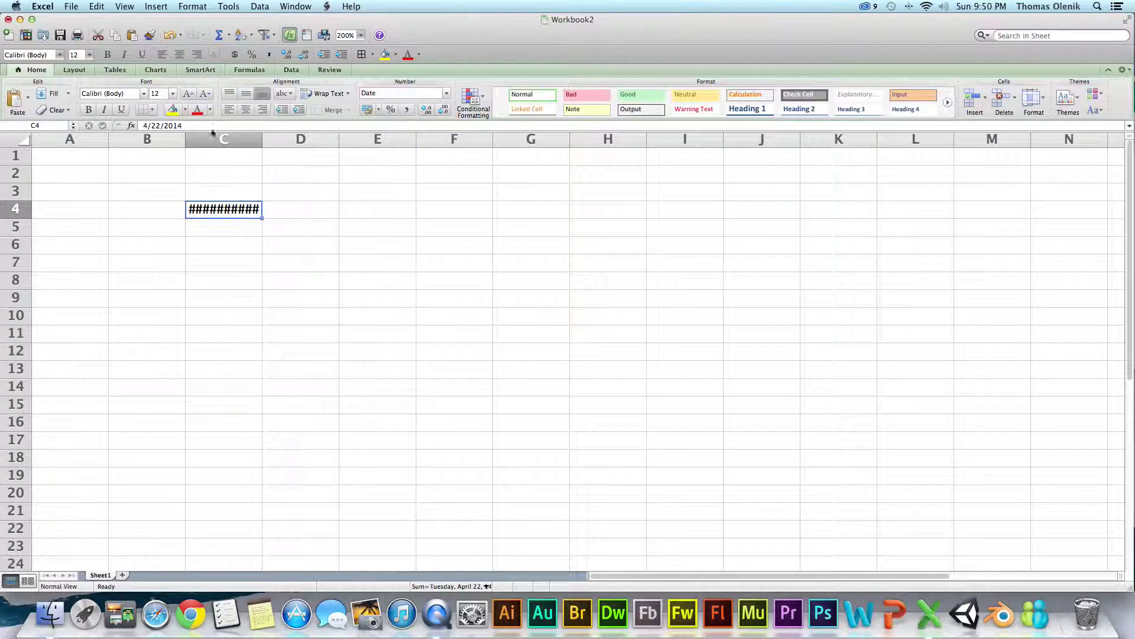
# Reapply the *Wednesday, March 14, 01 date type to C4 and AutoFit the width of column C
pyautogui.click(210, 9)
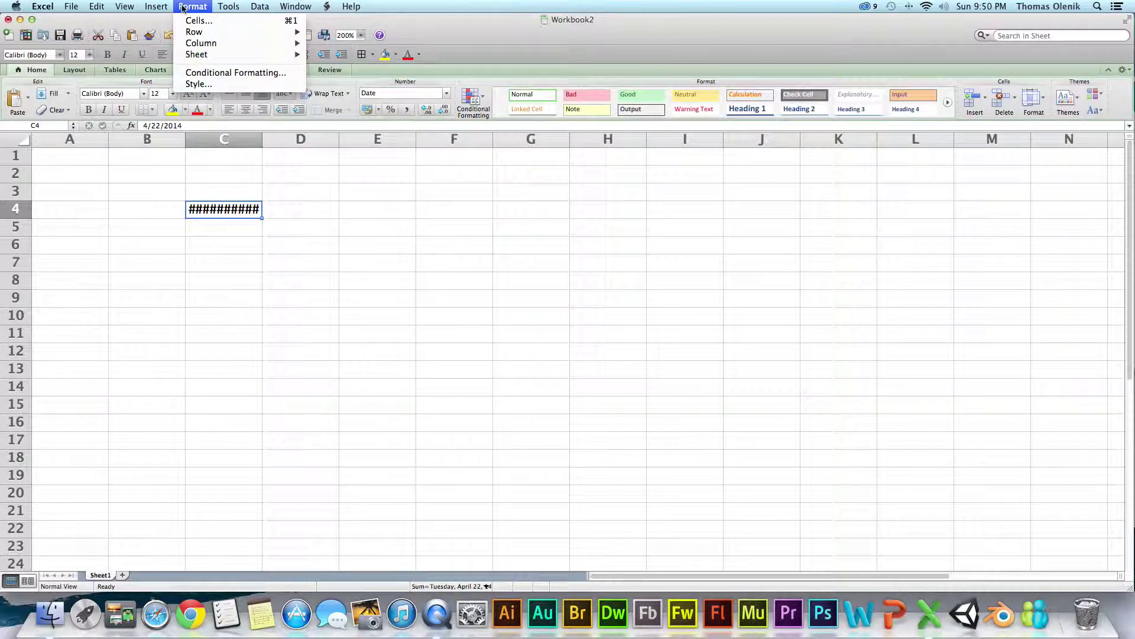
pyautogui.click(190, 21)
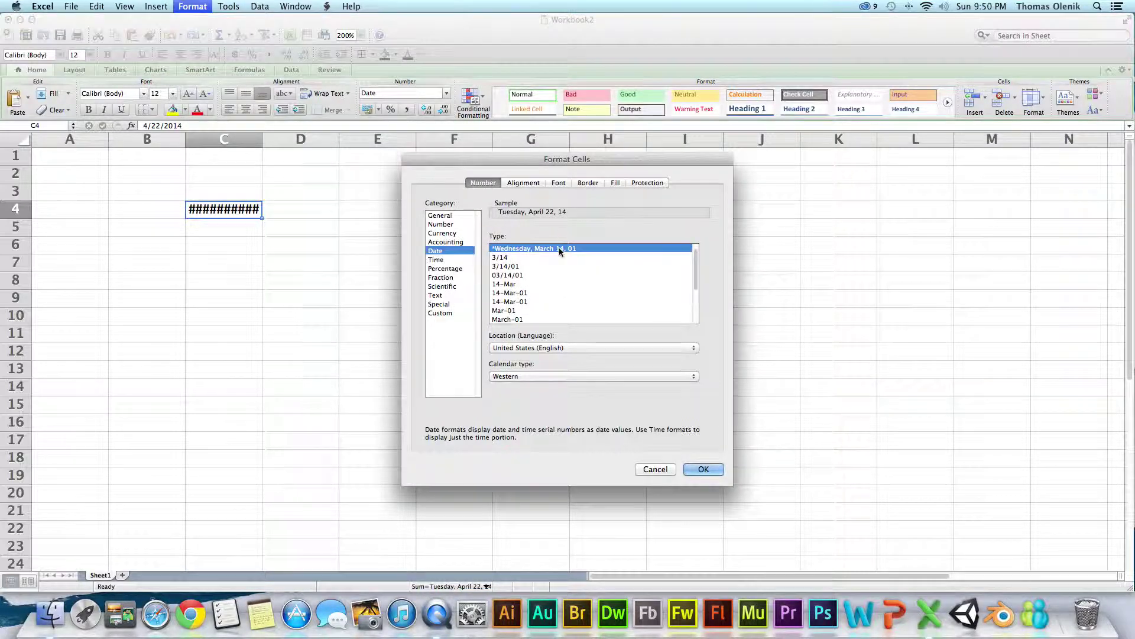
pyautogui.click(703, 469)
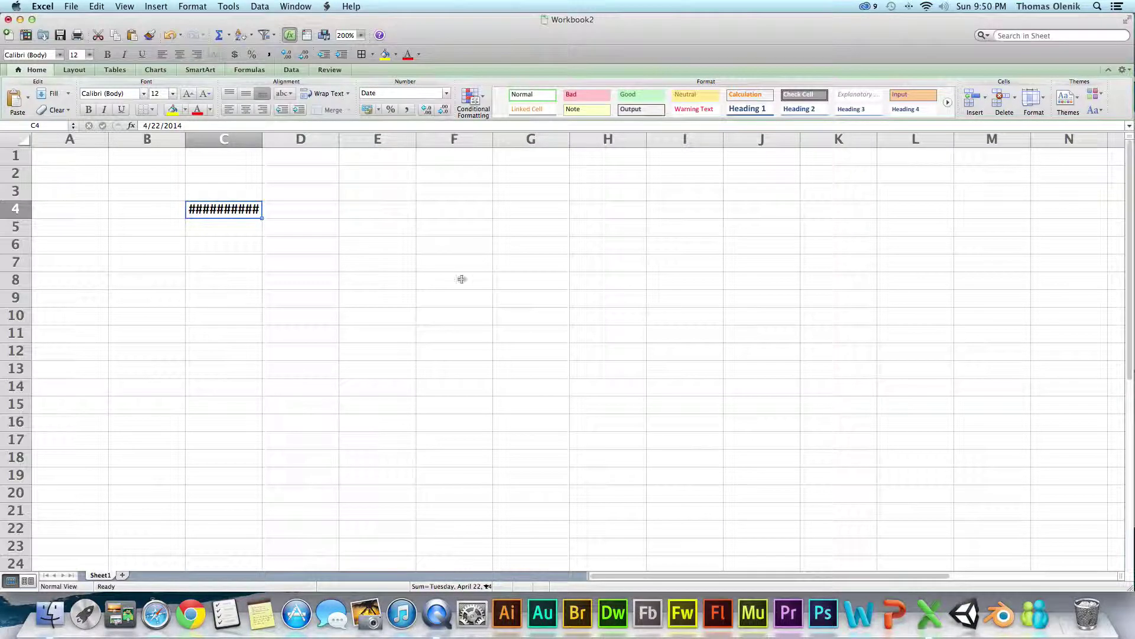
pyautogui.doubleClick(262, 139)
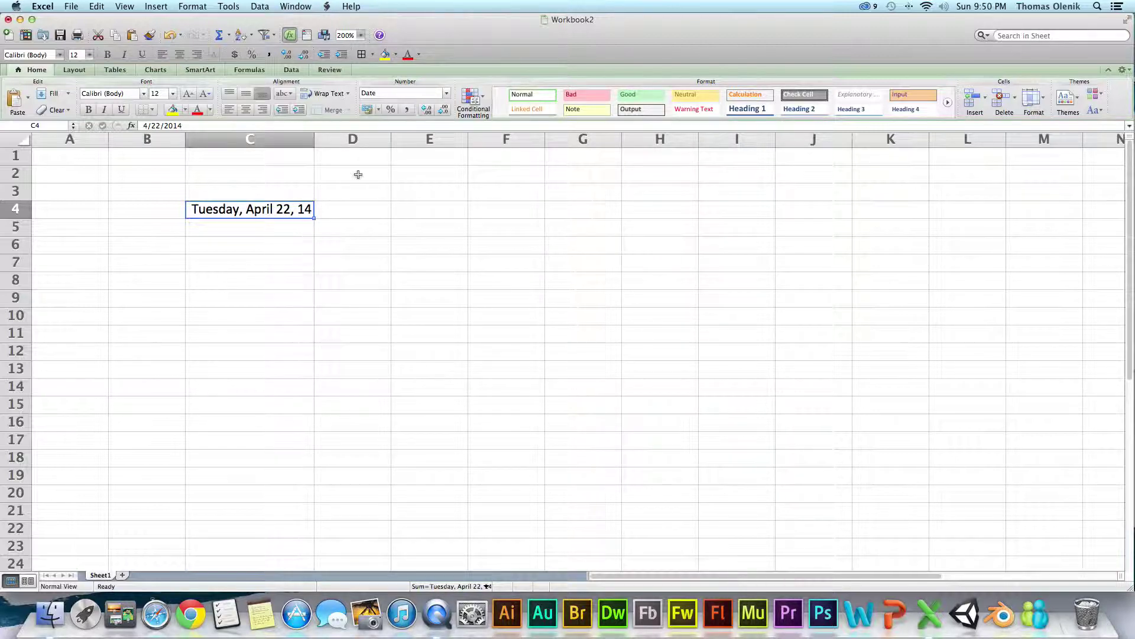
# Change the date type of C4 to 14-Mar-2001
pyautogui.click(206, 8)
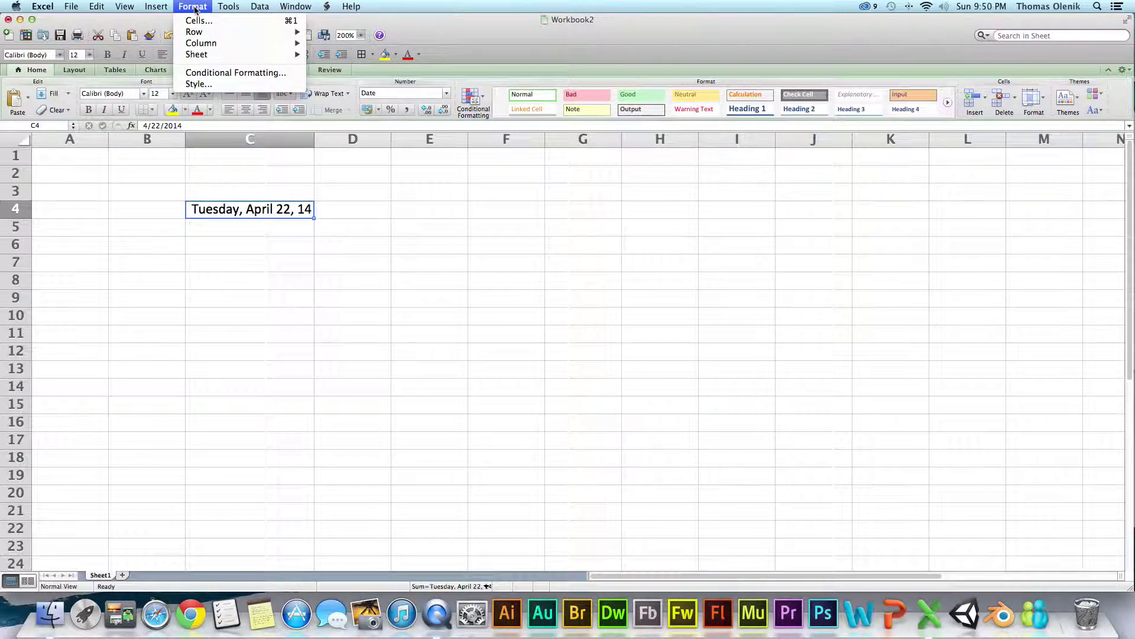
pyautogui.click(210, 20)
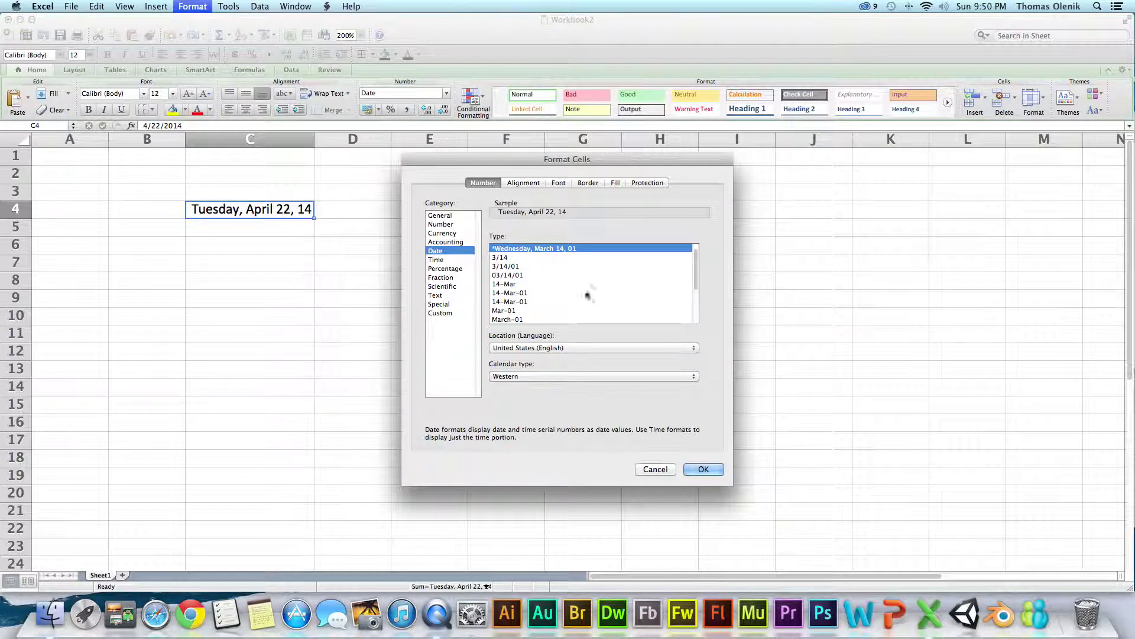
pyautogui.click(697, 314)
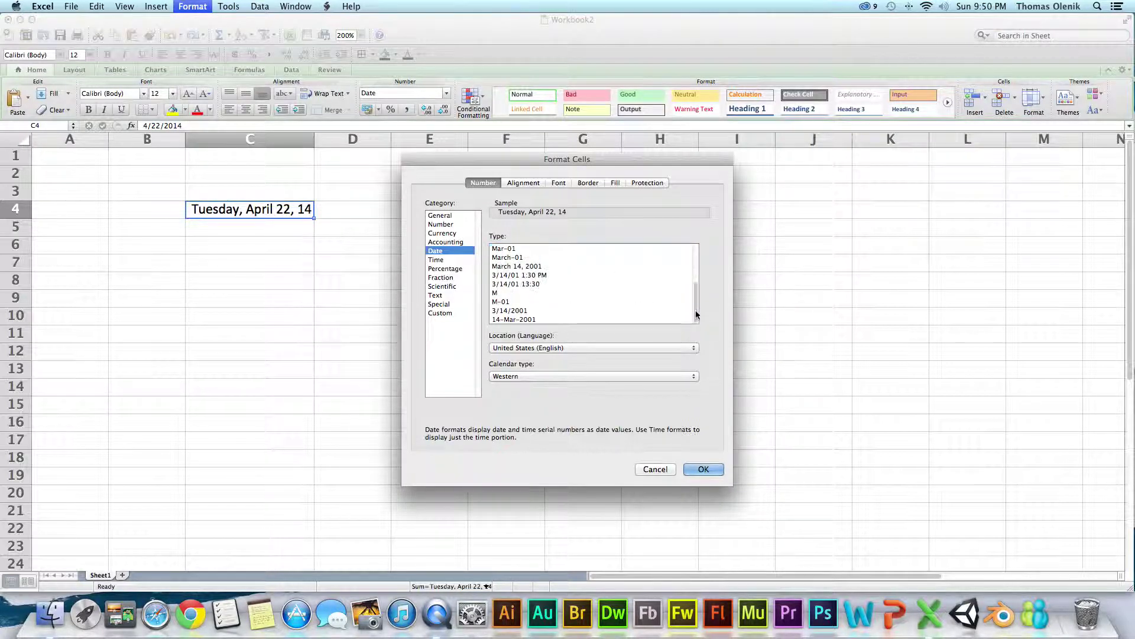
pyautogui.click(513, 320)
pyautogui.click(704, 469)
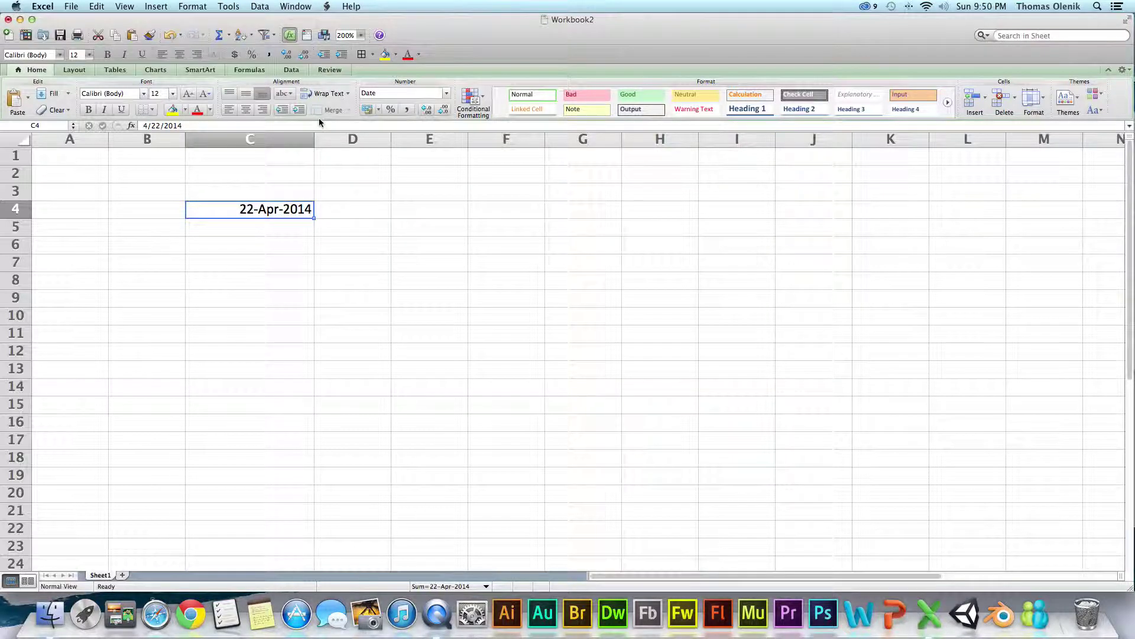
# Change the number format of C4 from Date to Number and deselect the cell
pyautogui.click(270, 224)
pyautogui.click(283, 208)
pyautogui.click(446, 93)
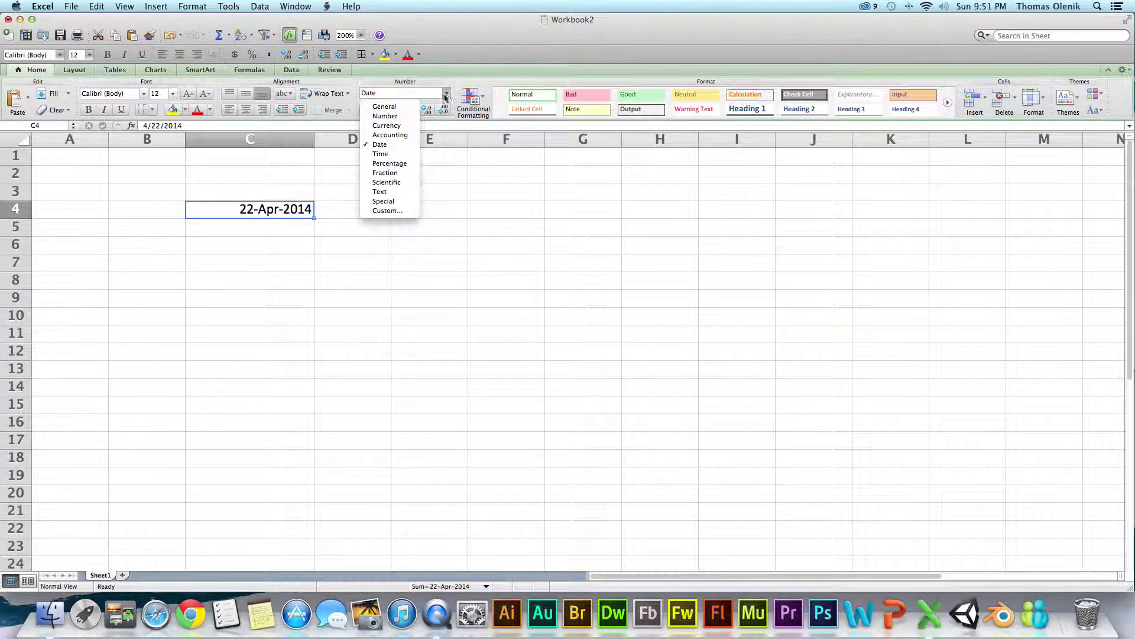
pyautogui.click(387, 116)
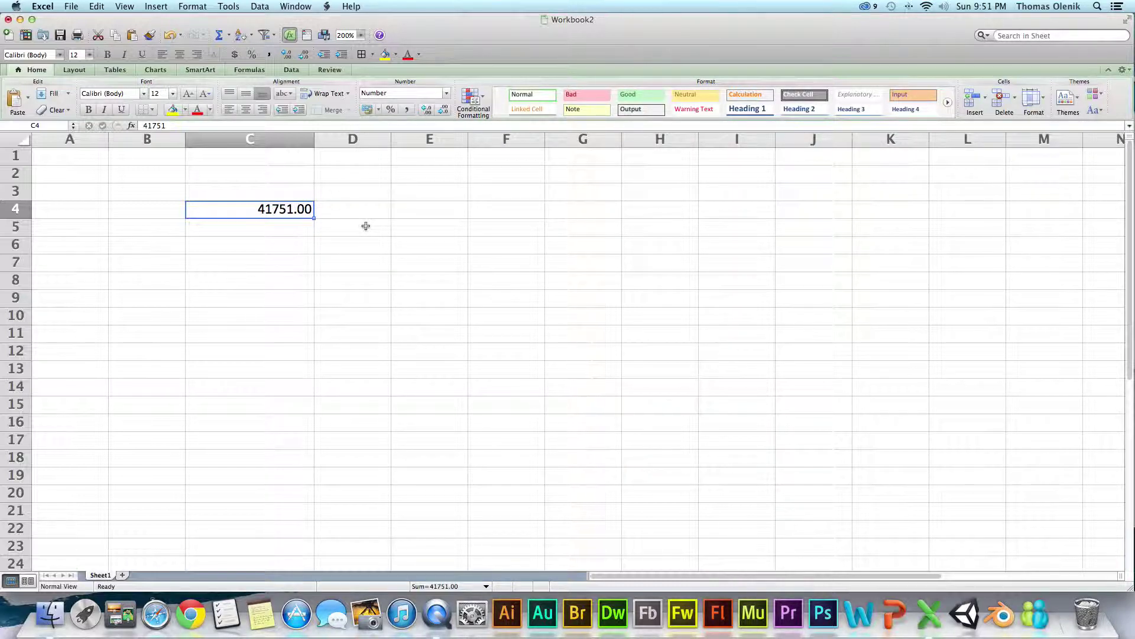
pyautogui.click(367, 213)
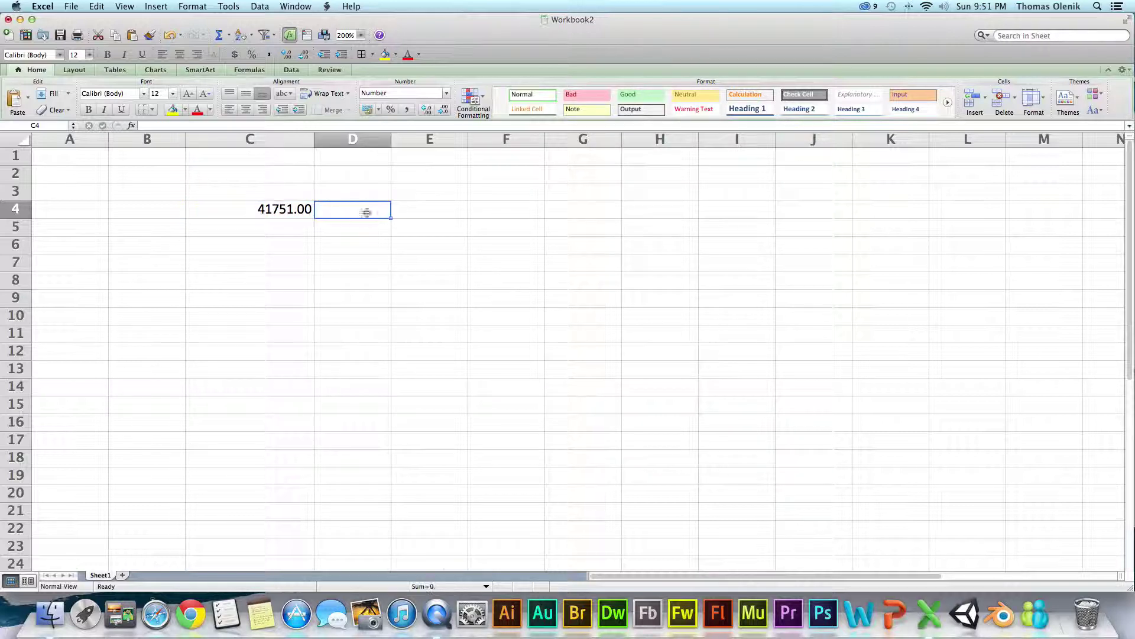
# Increase the decimal places of C4 to six and reduce them to zero
pyautogui.click(247, 208)
pyautogui.click(427, 111)
pyautogui.click(427, 110)
pyautogui.click(427, 110)
pyautogui.click(427, 110)
pyautogui.click(442, 110)
pyautogui.click(443, 111)
pyautogui.click(442, 111)
pyautogui.click(442, 111)
pyautogui.click(442, 111)
pyautogui.click(442, 111)
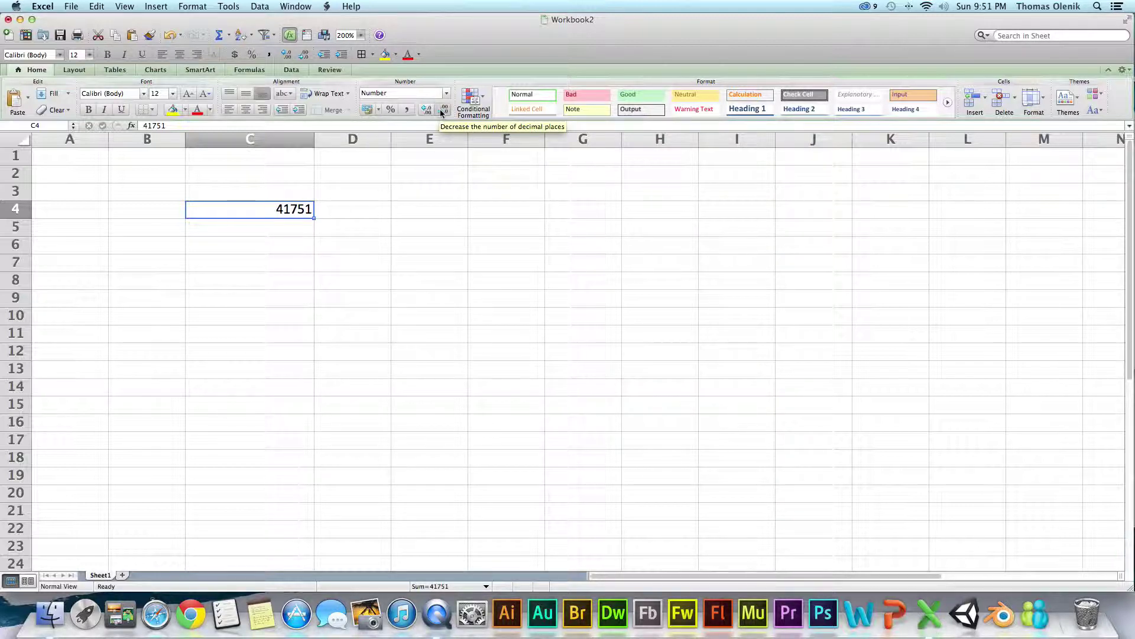
# Change the number format of C4 to Scientific
pyautogui.click(279, 187)
pyautogui.click(273, 208)
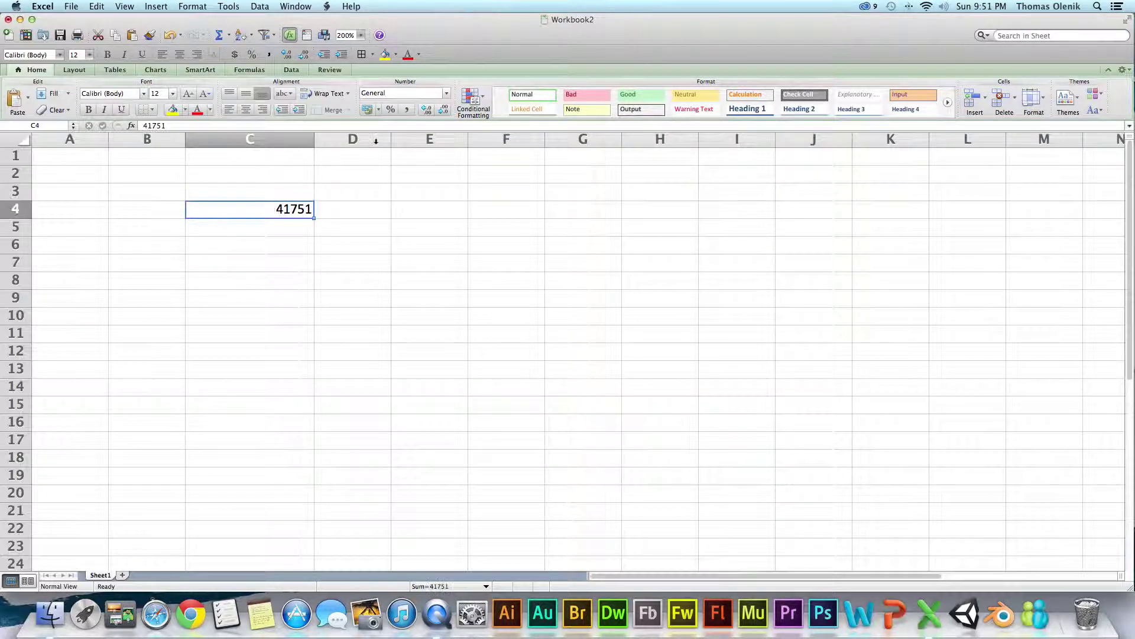
pyautogui.click(447, 94)
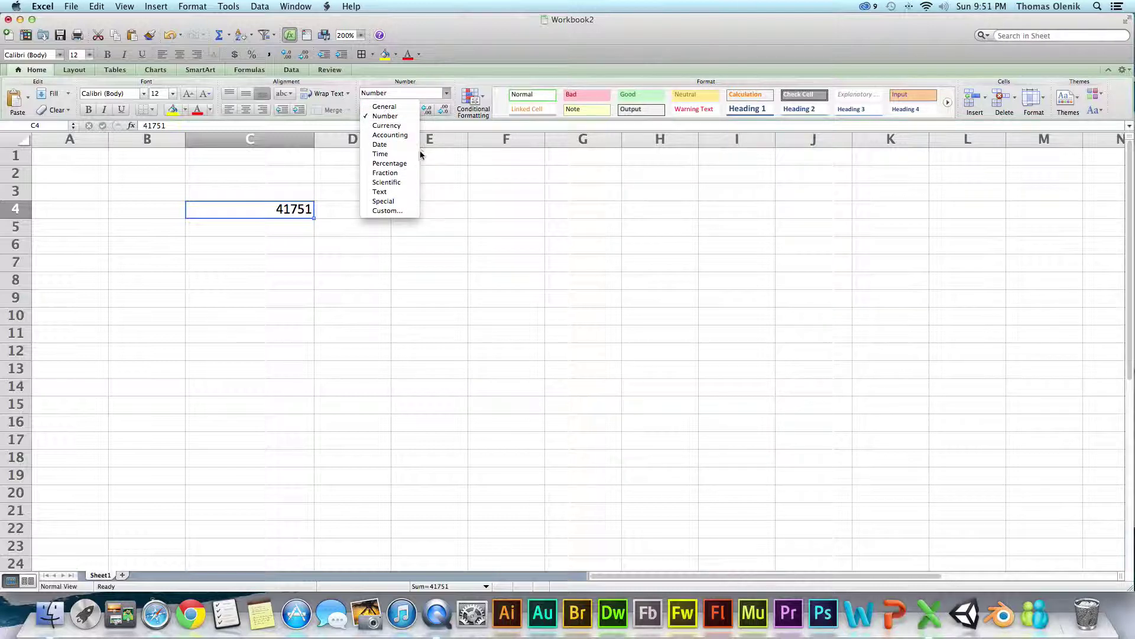
pyautogui.click(399, 183)
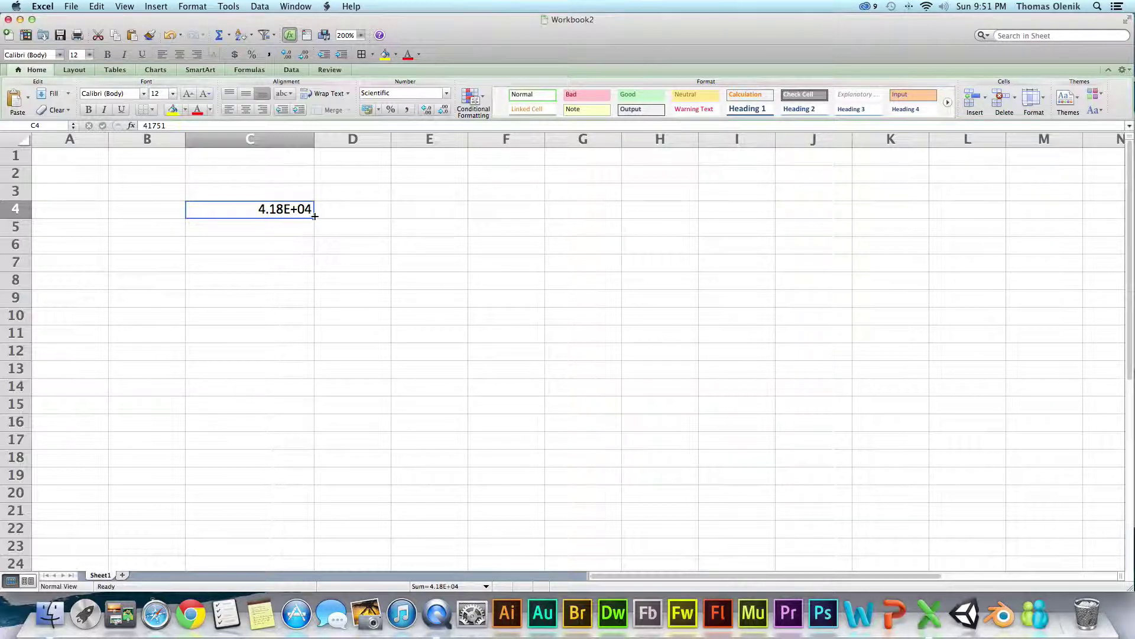
# Enter the small decimal .0000034 in C5, directly below the scientific-notation value
pyautogui.click(373, 208)
pyautogui.click(296, 212)
pyautogui.click(294, 230)
pyautogui.write('.000')
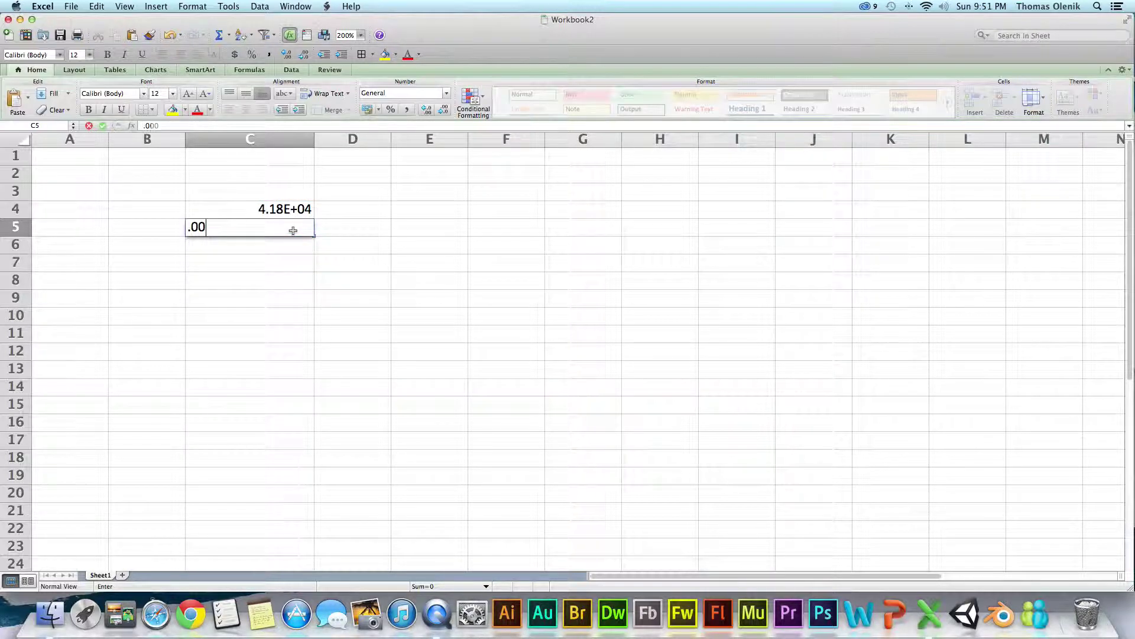
pyautogui.write('0034')
pyautogui.press('Return')
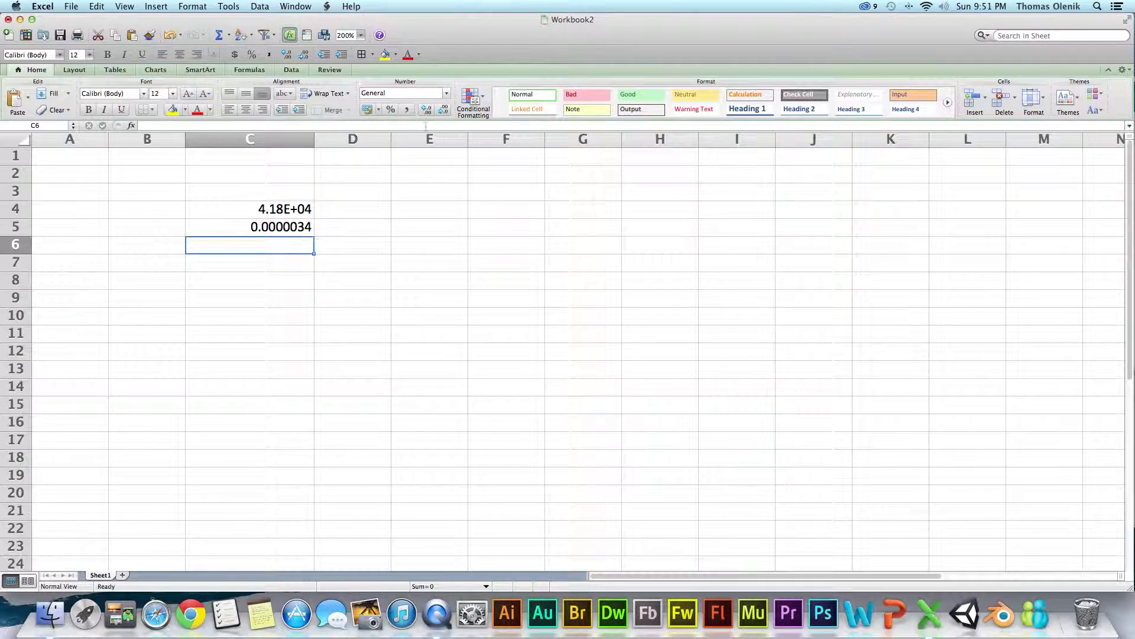
# Change the number format of C5 to Scientific and deselect the cell
pyautogui.click(304, 226)
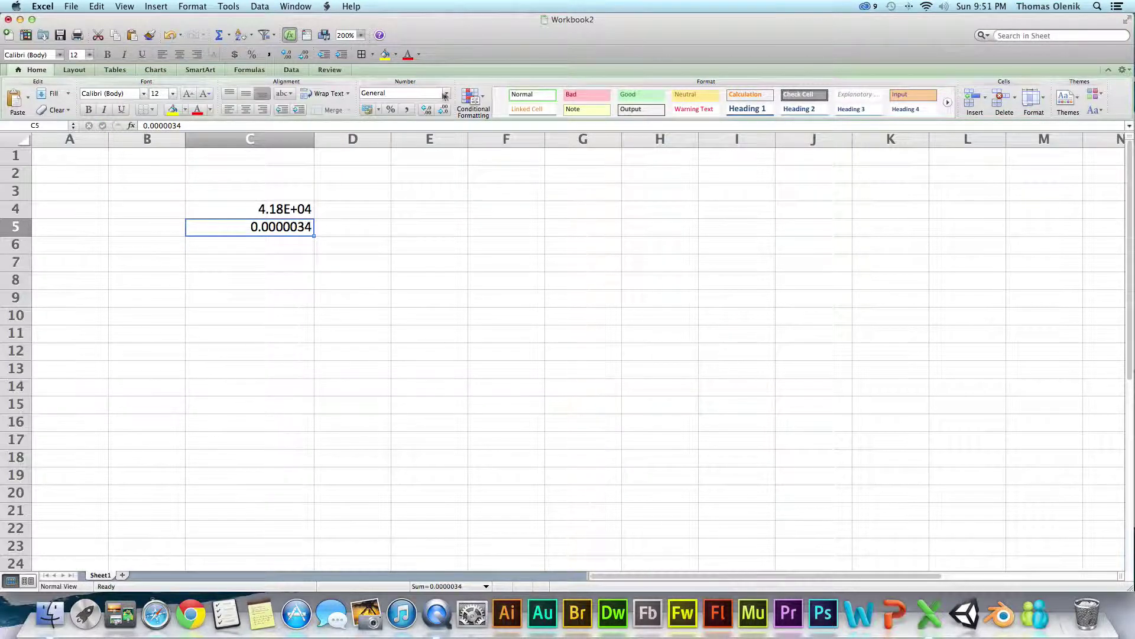
pyautogui.click(446, 93)
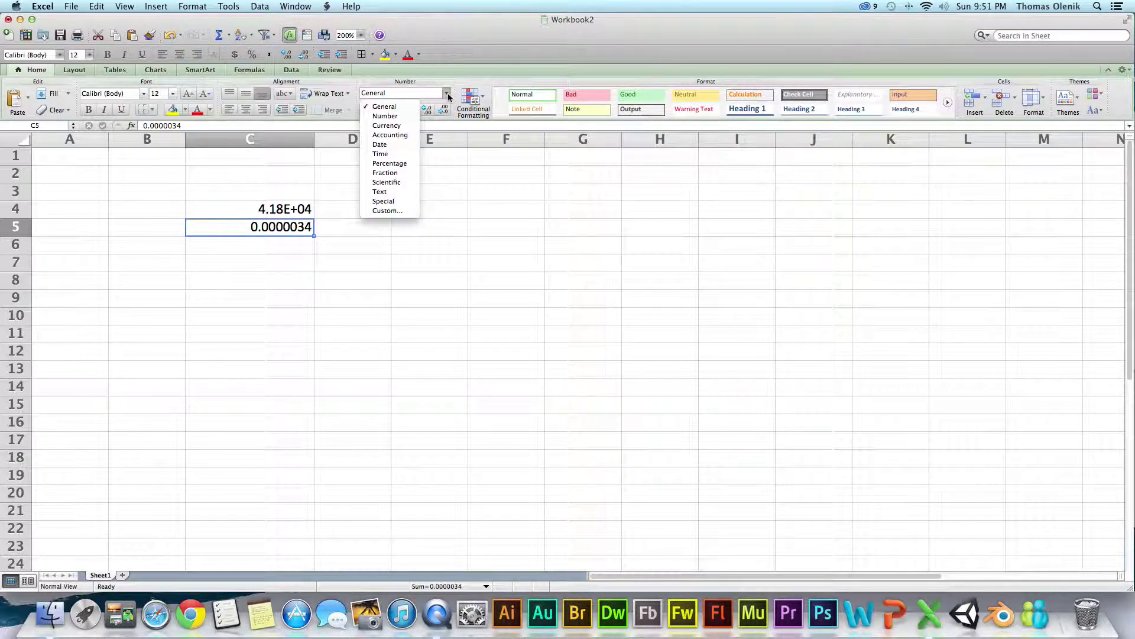
pyautogui.click(397, 182)
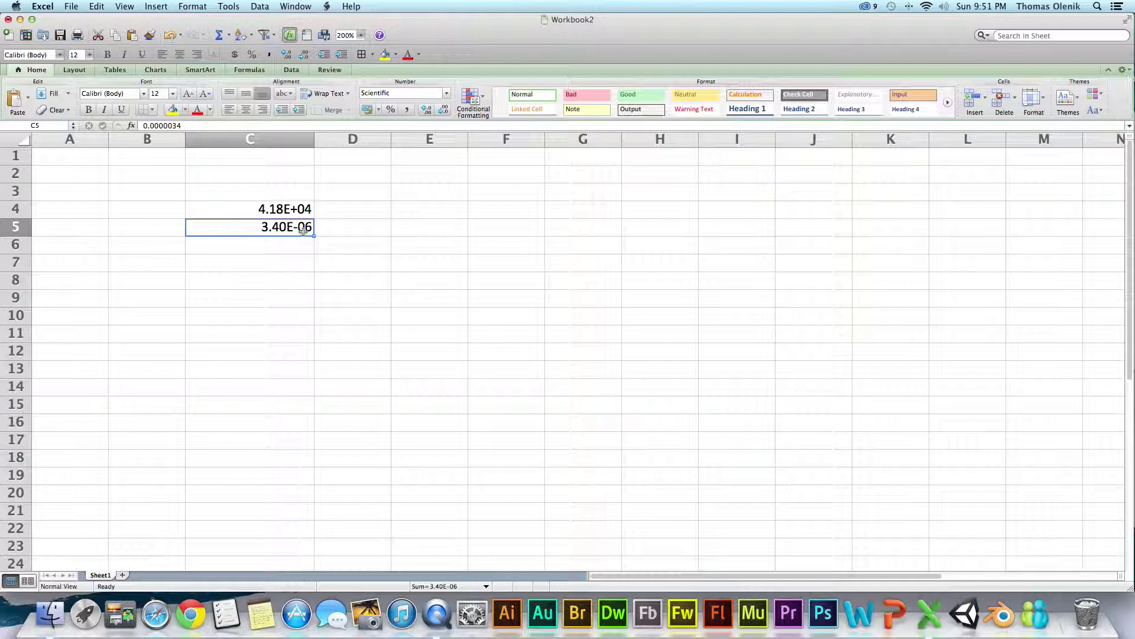
pyautogui.click(302, 244)
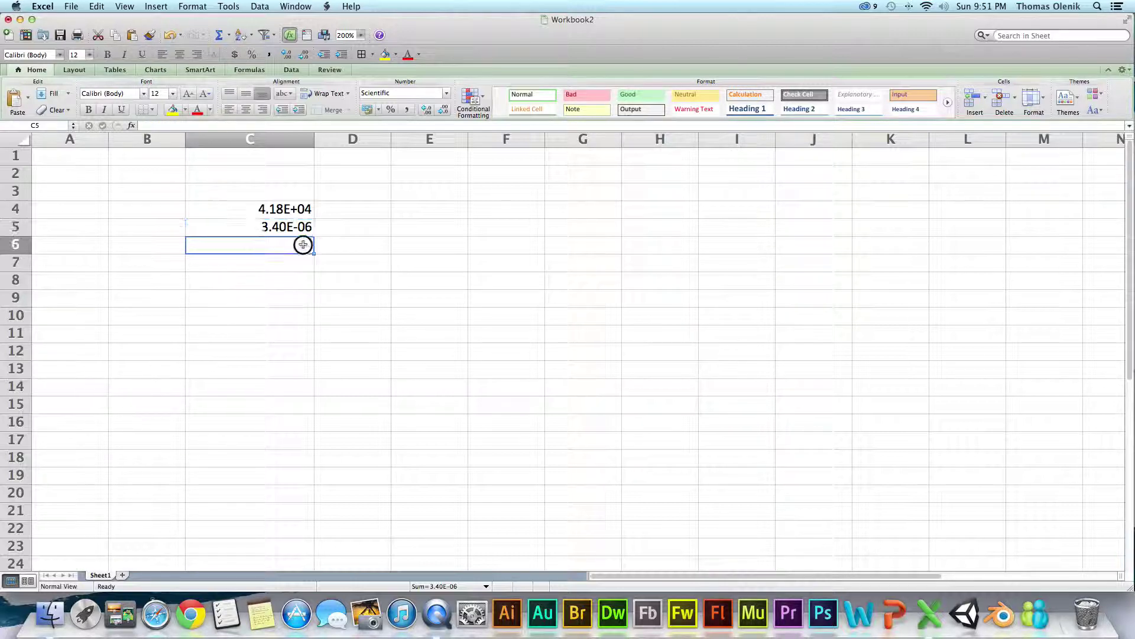
# Clear the values from C4 and C5
pyautogui.click(284, 214)
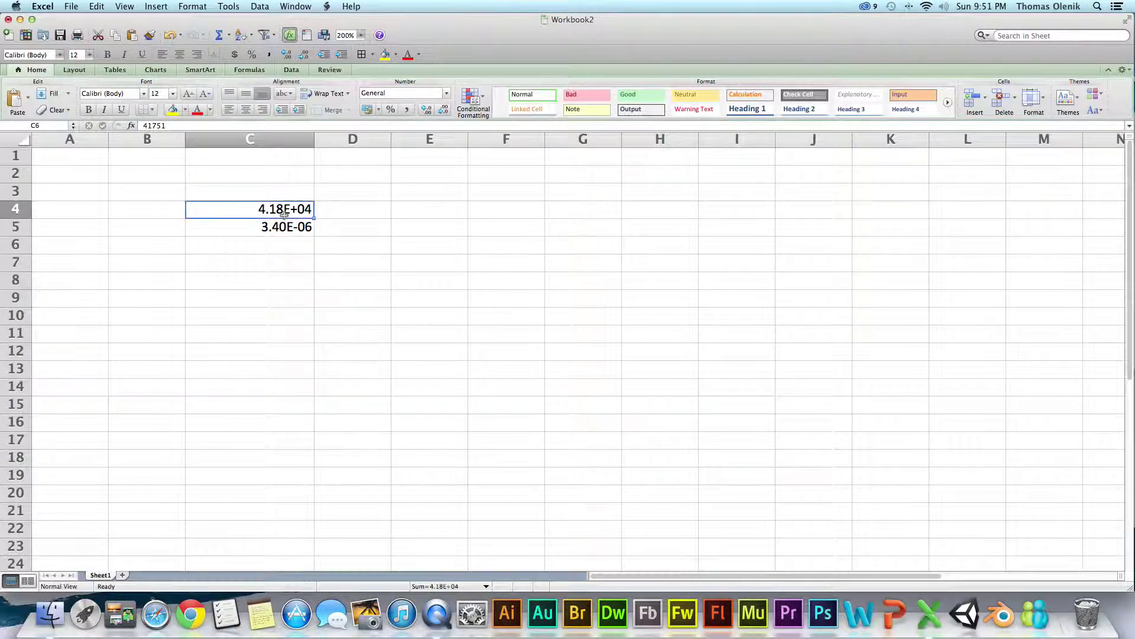
pyautogui.press('BackSpace')
pyautogui.press('Return')
pyautogui.press('BackSpace')
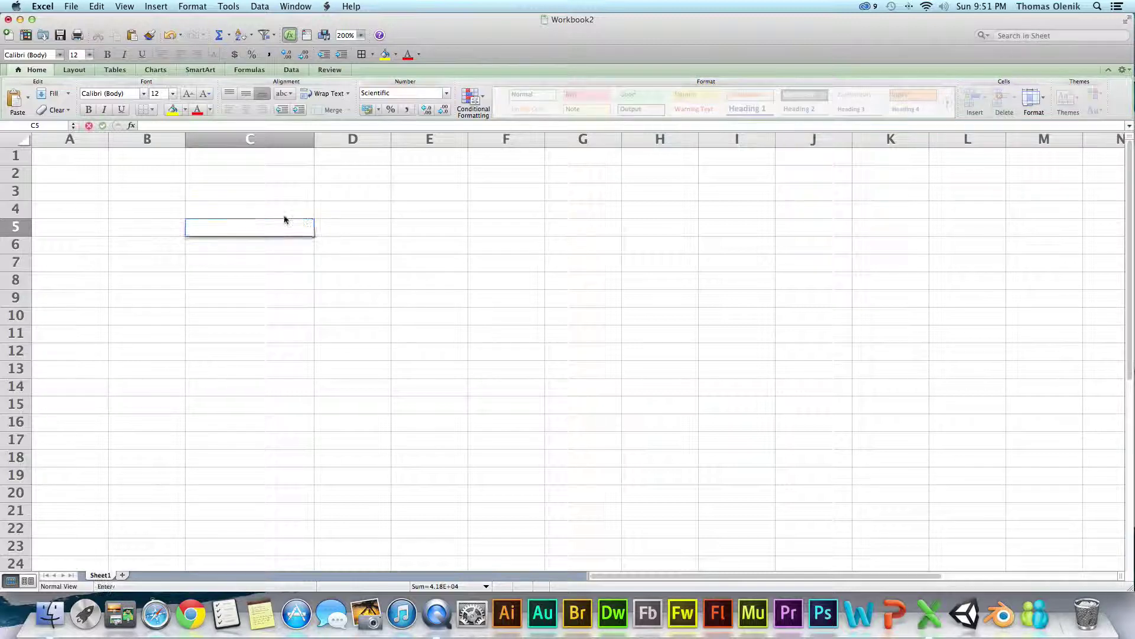
pyautogui.press('Return')
pyautogui.click(336, 209)
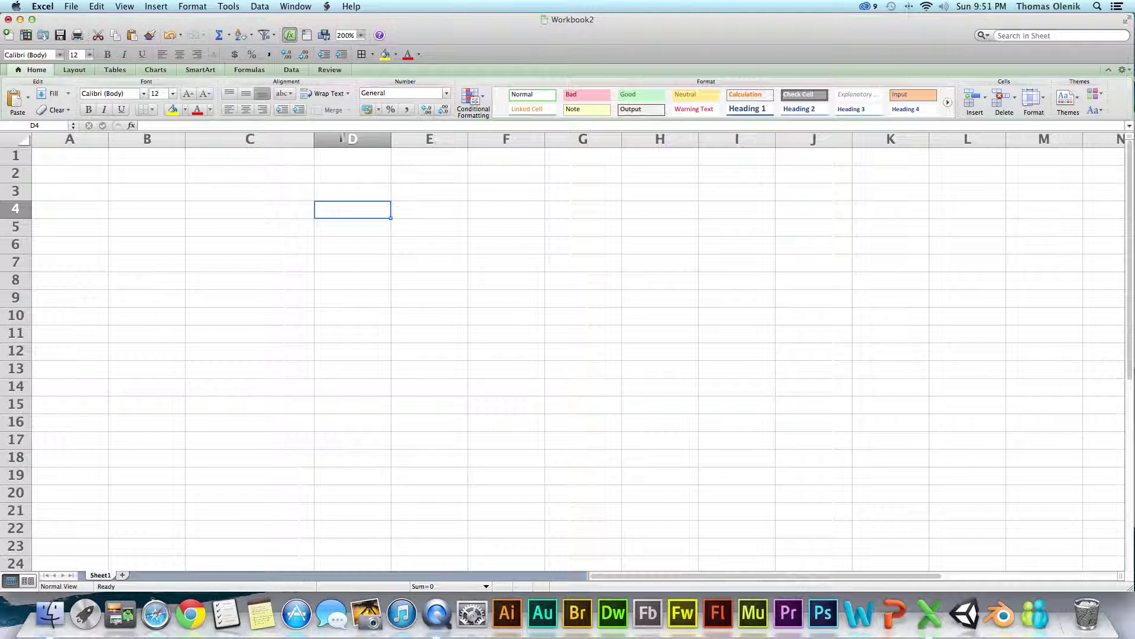
# Set the width of columns B through D to 0.9 and deselect them
pyautogui.moveTo(353, 139); pyautogui.dragTo(167, 139)
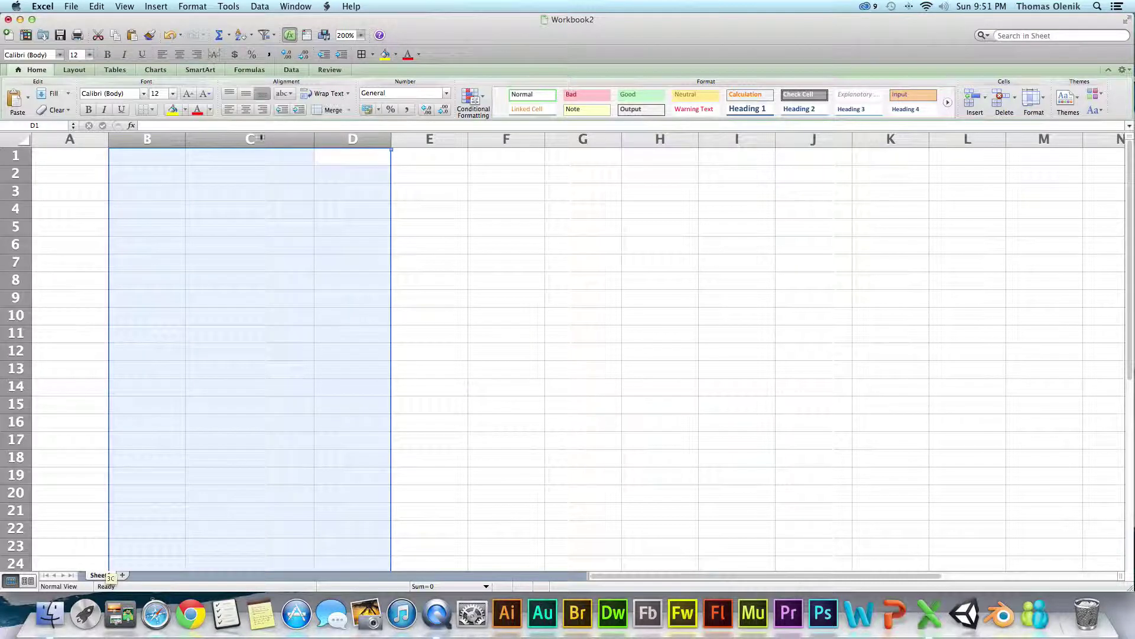
pyautogui.rightClick(279, 138)
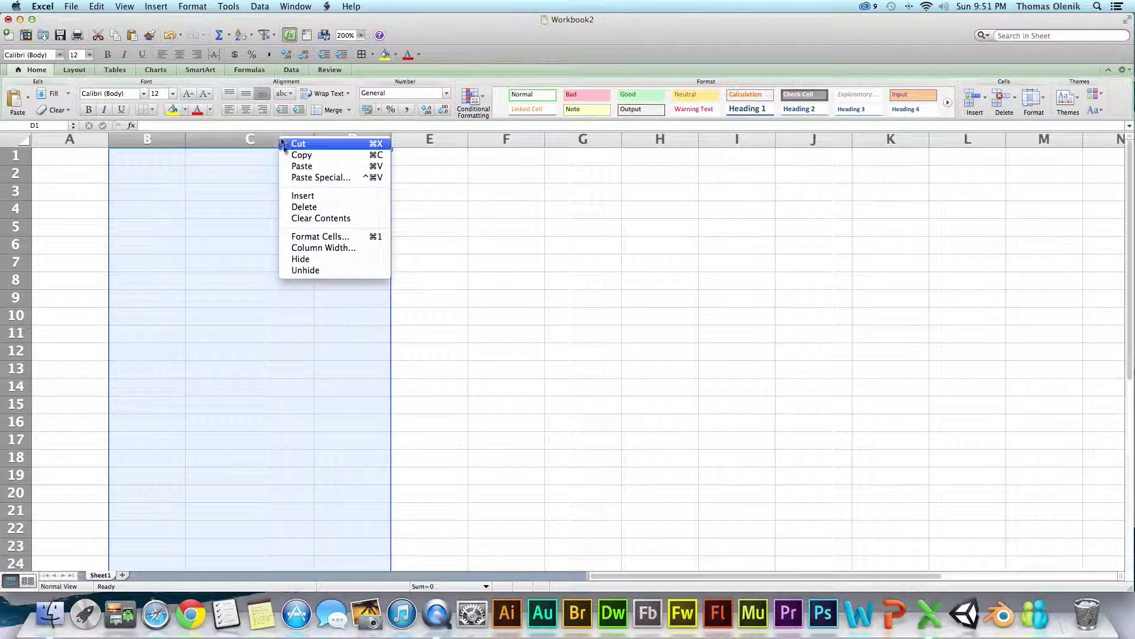
pyautogui.click(314, 251)
pyautogui.write('.9')
pyautogui.press('Return')
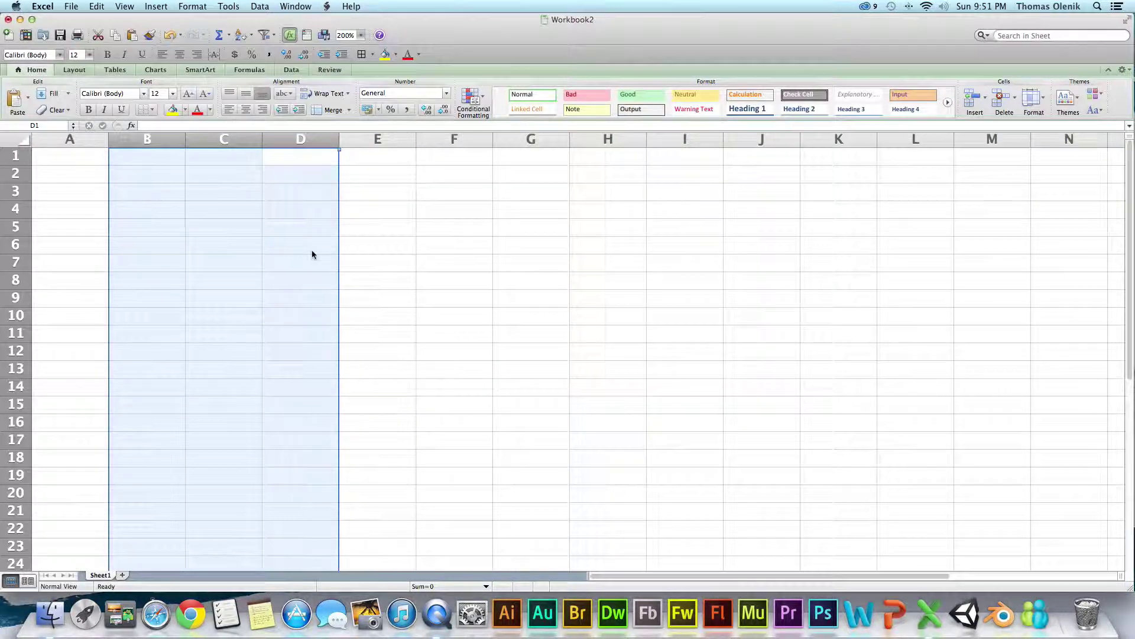
pyautogui.click(475, 267)
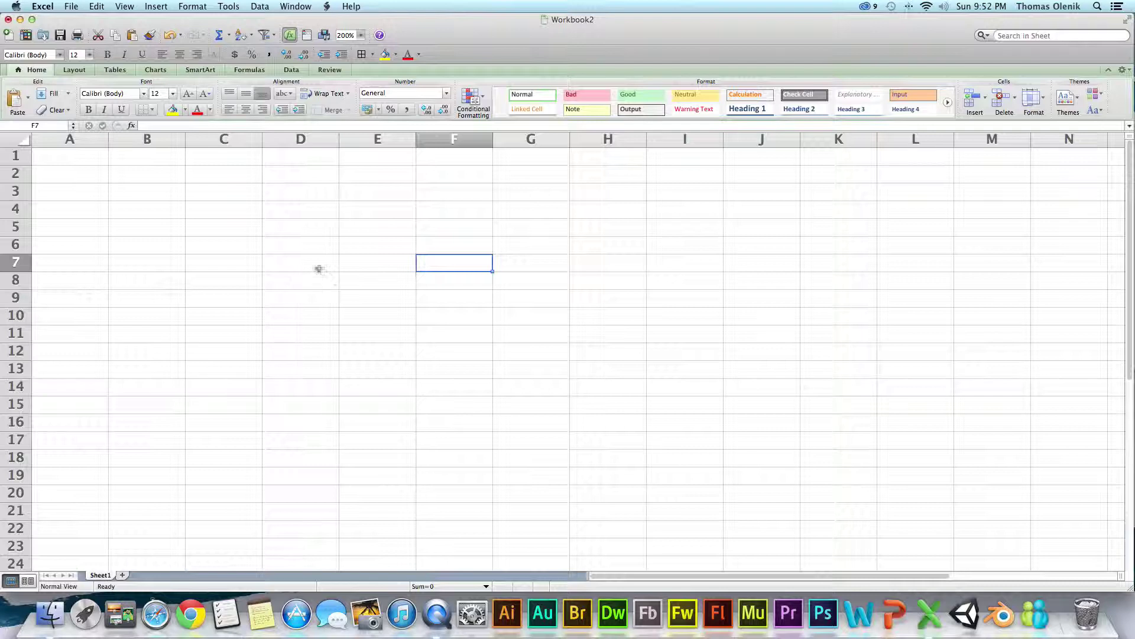
pyautogui.click(177, 255)
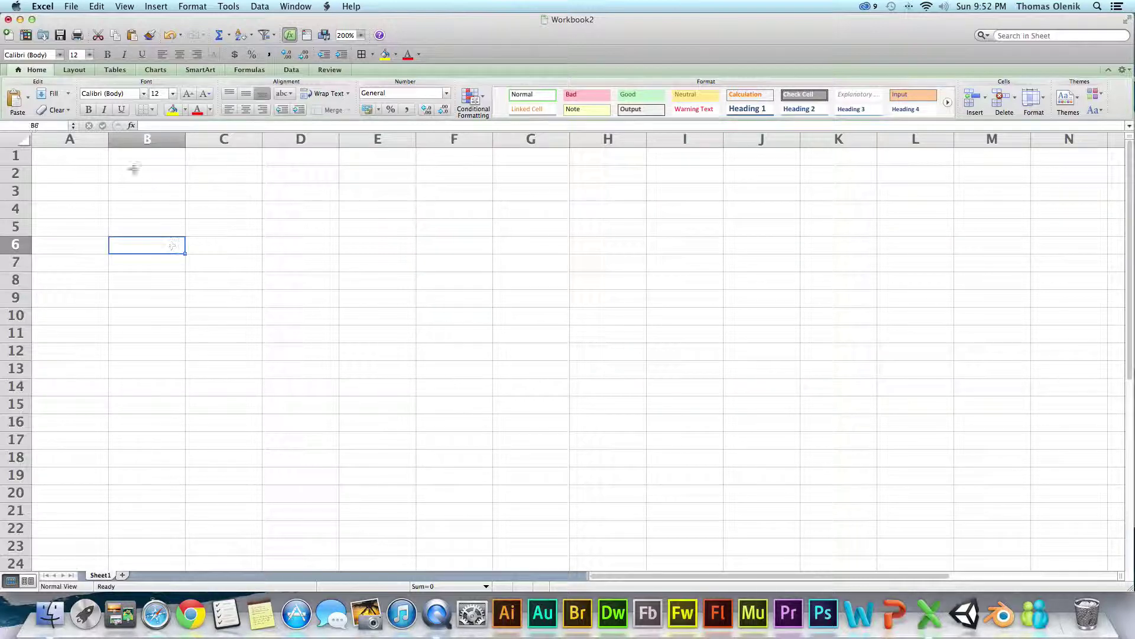
# Enter the headers Number 1 in A1 and Number 2 in B1
pyautogui.click(76, 160)
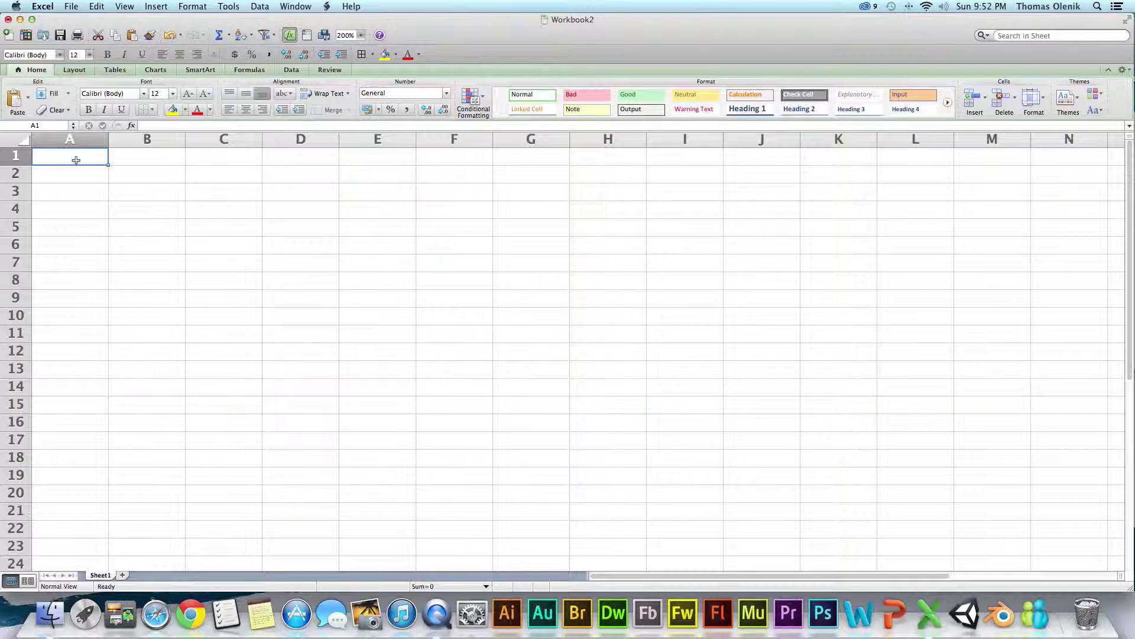
pyautogui.write('Number')
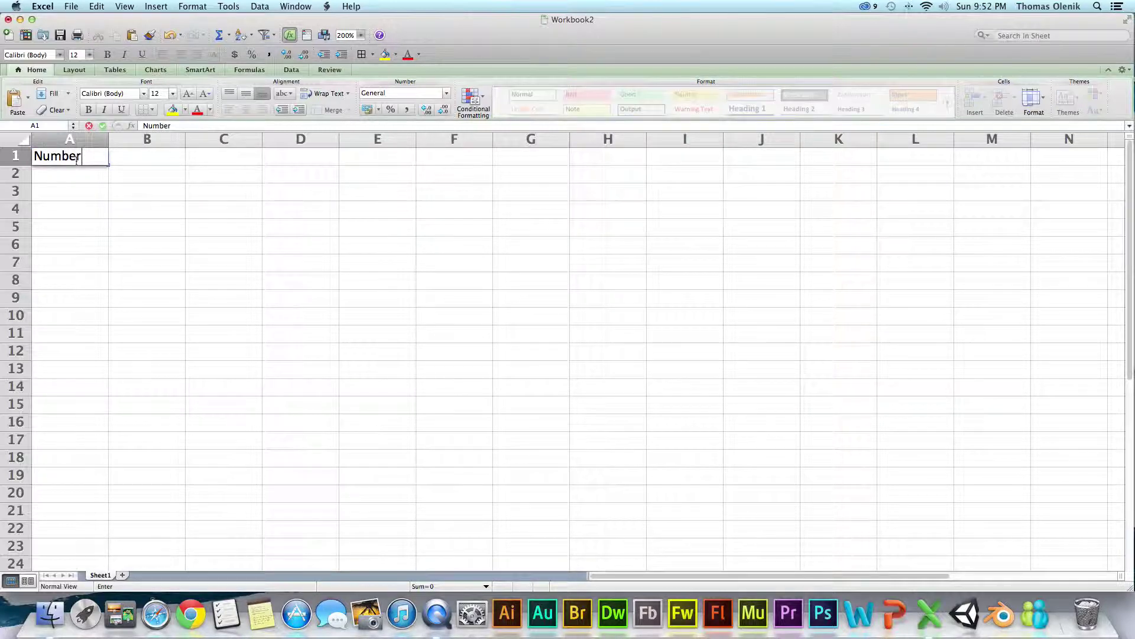
pyautogui.write(' 1')
pyautogui.press('Tab')
pyautogui.write('Number')
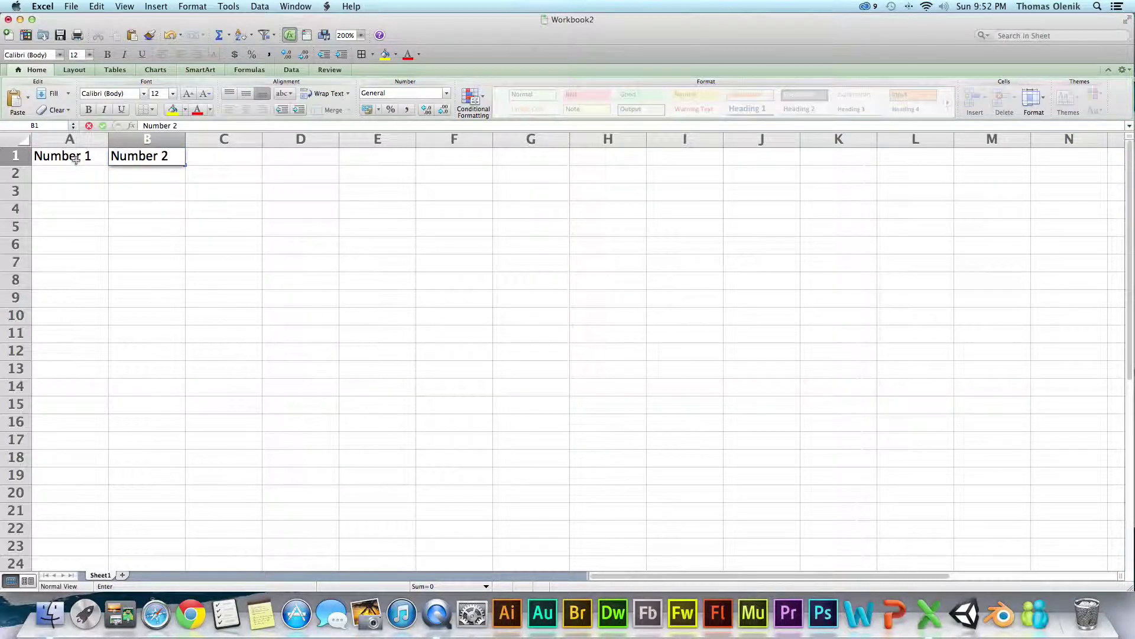
pyautogui.write(' 2')
pyautogui.press('Tab')
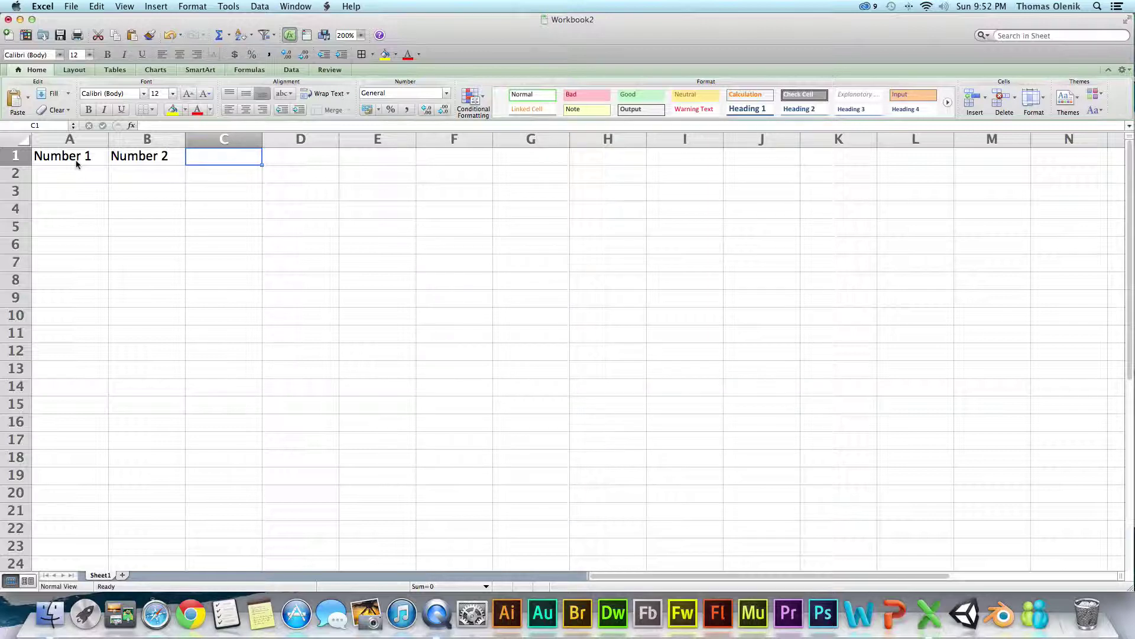
# Continue row 1 with the headers Add, Subtract, Multiply and Divide in C1 through F1
pyautogui.write('Add')
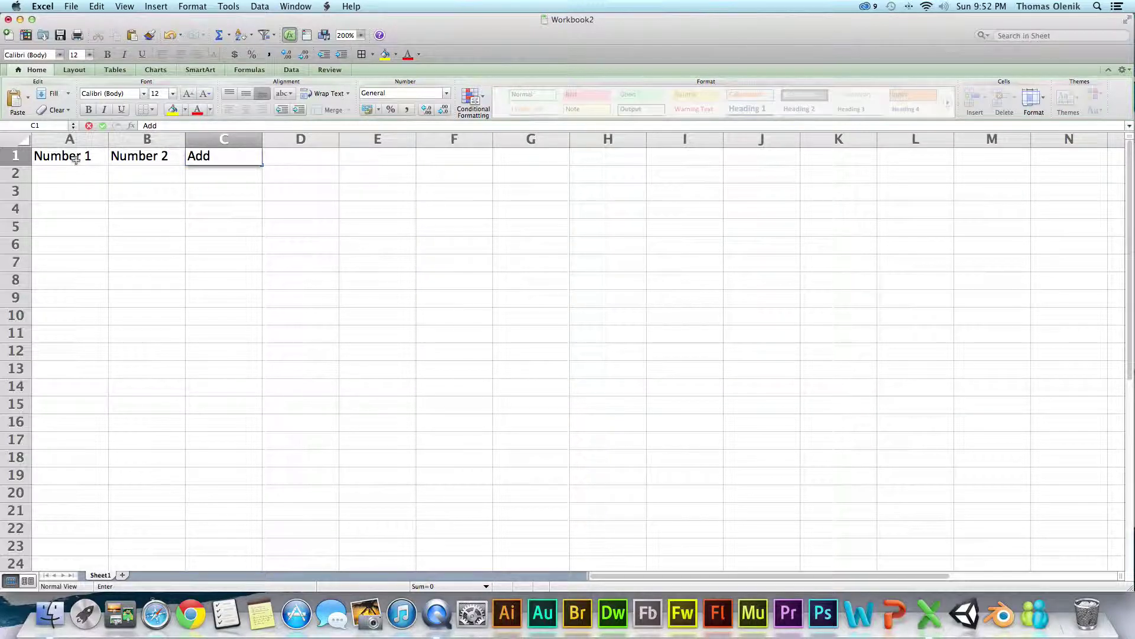
pyautogui.press('Tab')
pyautogui.write('Su')
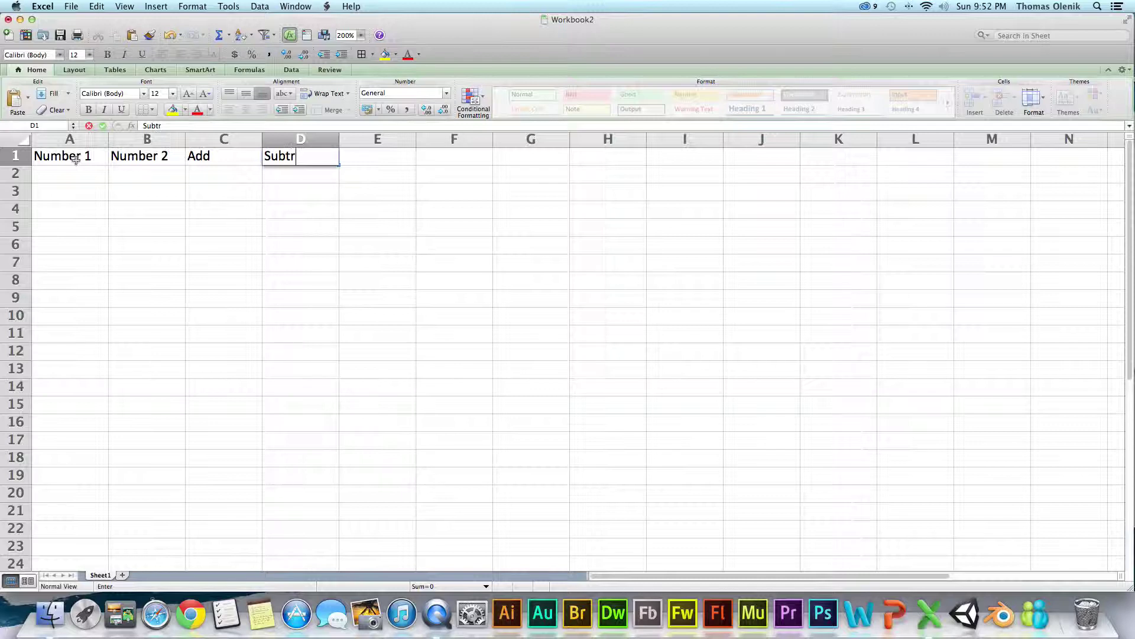
pyautogui.press('Tab')
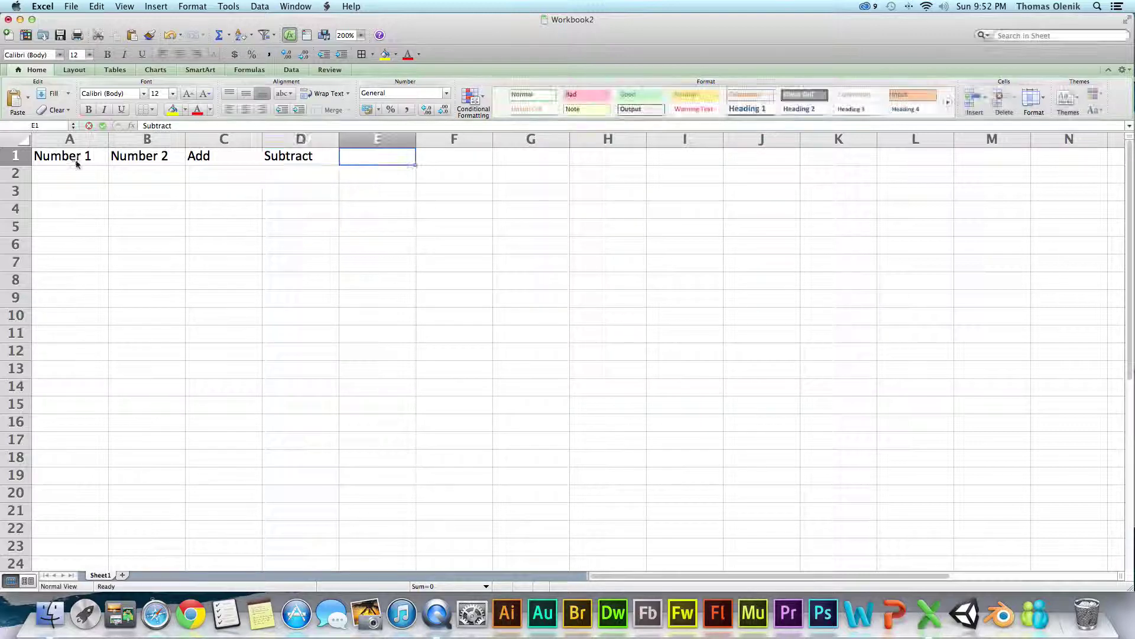
pyautogui.write('Multip')
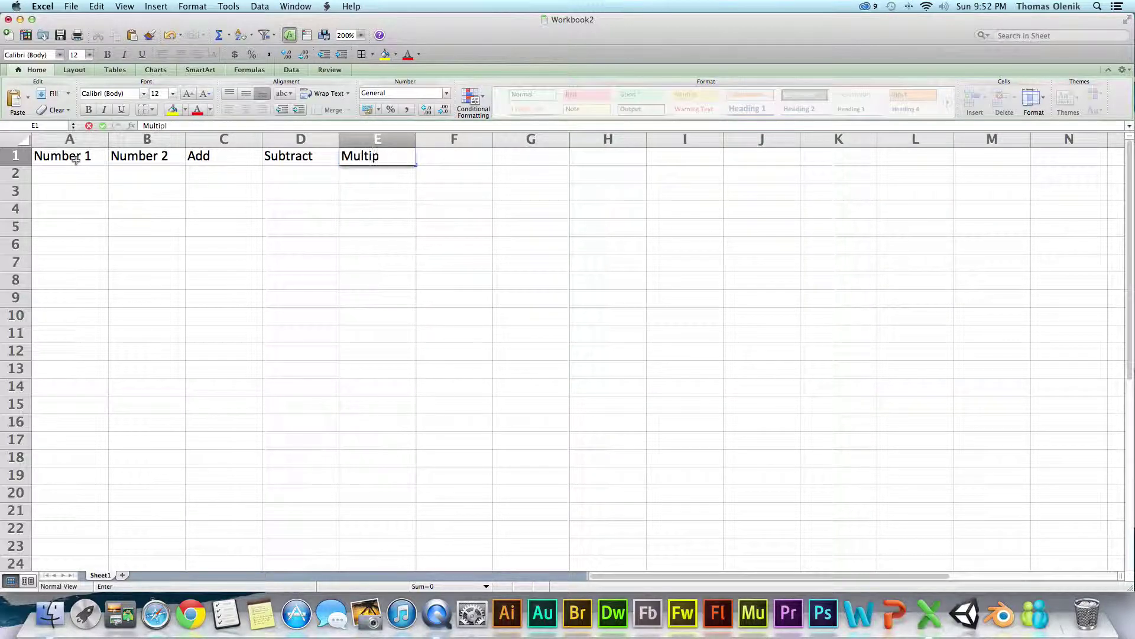
pyautogui.write('ly')
pyautogui.press('Tab')
pyautogui.write('Di')
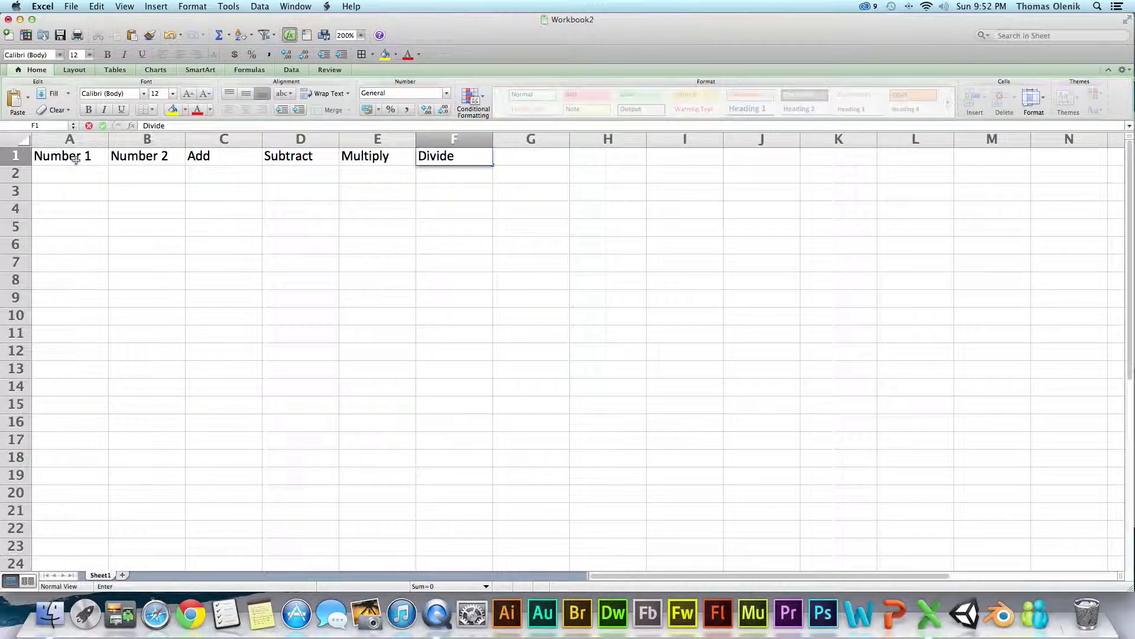
pyautogui.press('Tab')
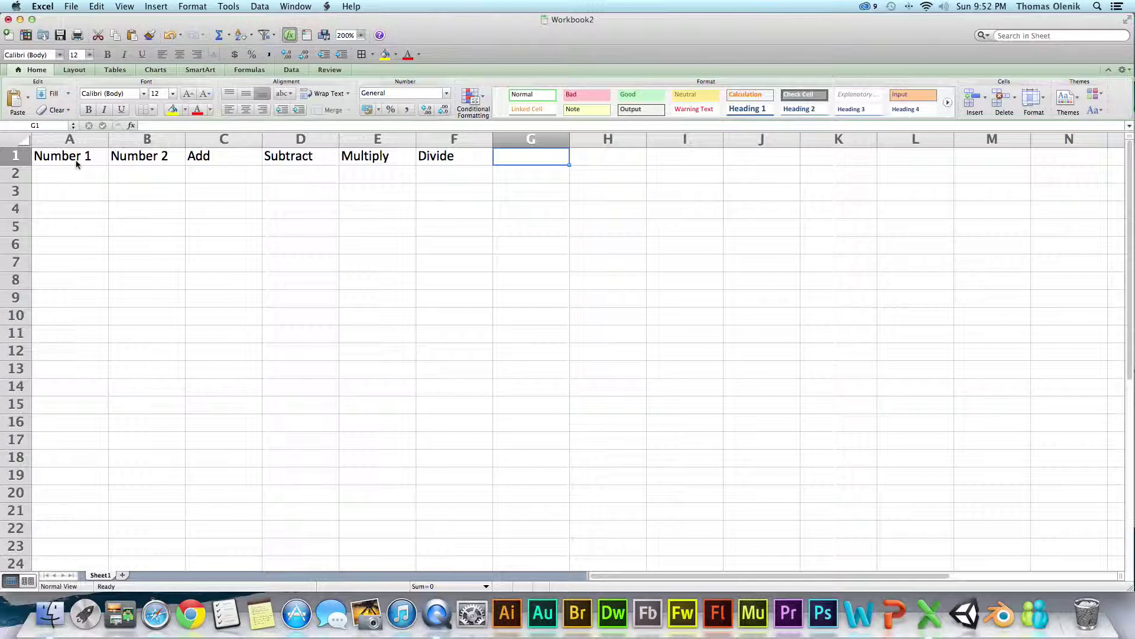
# Enter the headers Power in G1 and Square Root in H1
pyautogui.write('Power')
pyautogui.press('Tab')
pyautogui.write('Squ')
pyautogui.press('BackSpace')
pyautogui.write('ua')
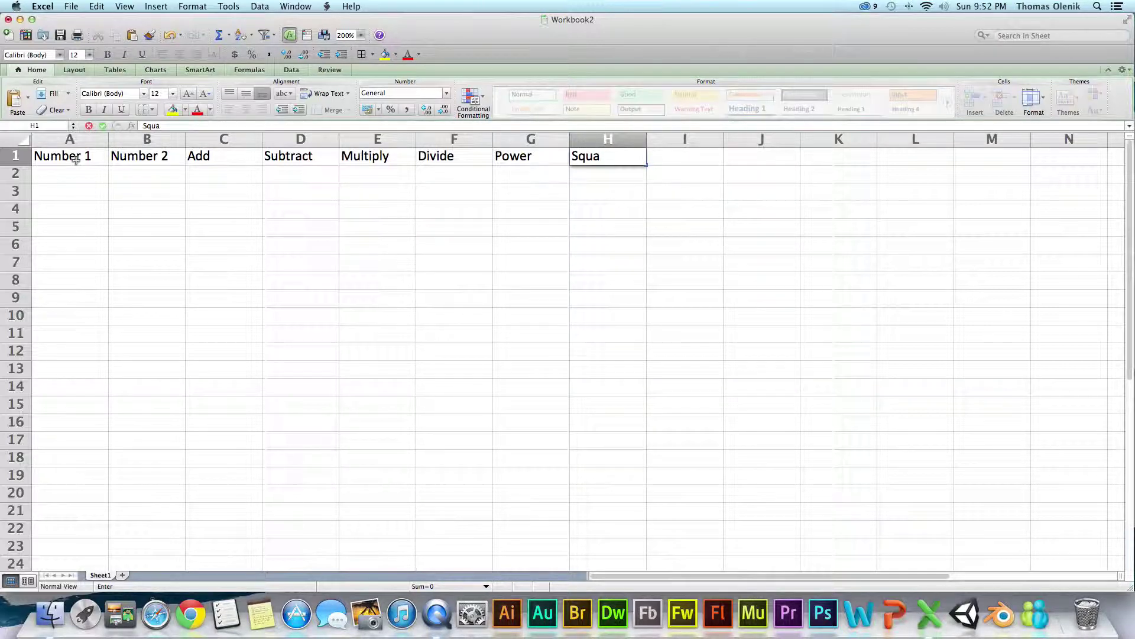
pyautogui.write('re Root')
pyautogui.press('Return')
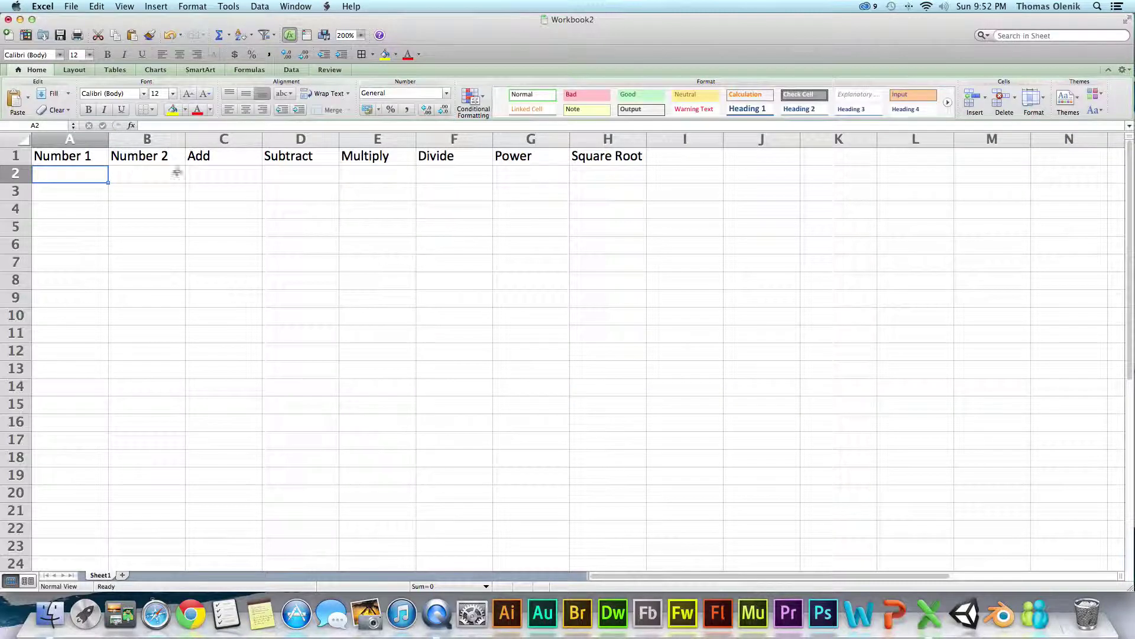
# Fill the header cells A1:H1 with Accent 1, Lighter 40% and center their text
pyautogui.moveTo(55, 155); pyautogui.dragTo(621, 155)
pyautogui.click(187, 110)
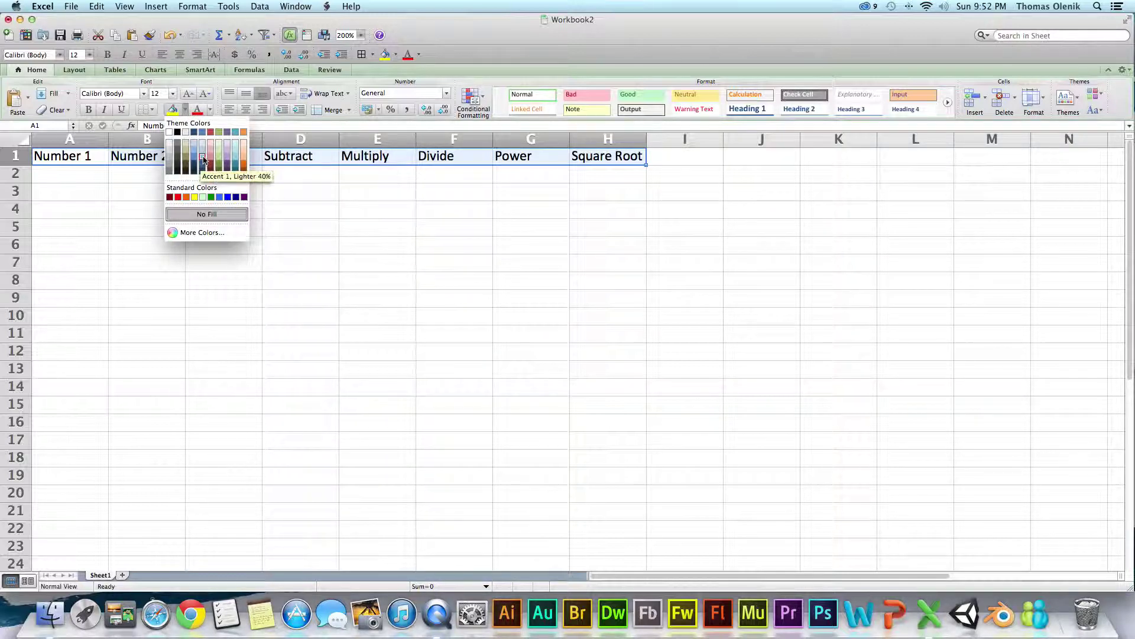
pyautogui.click(202, 158)
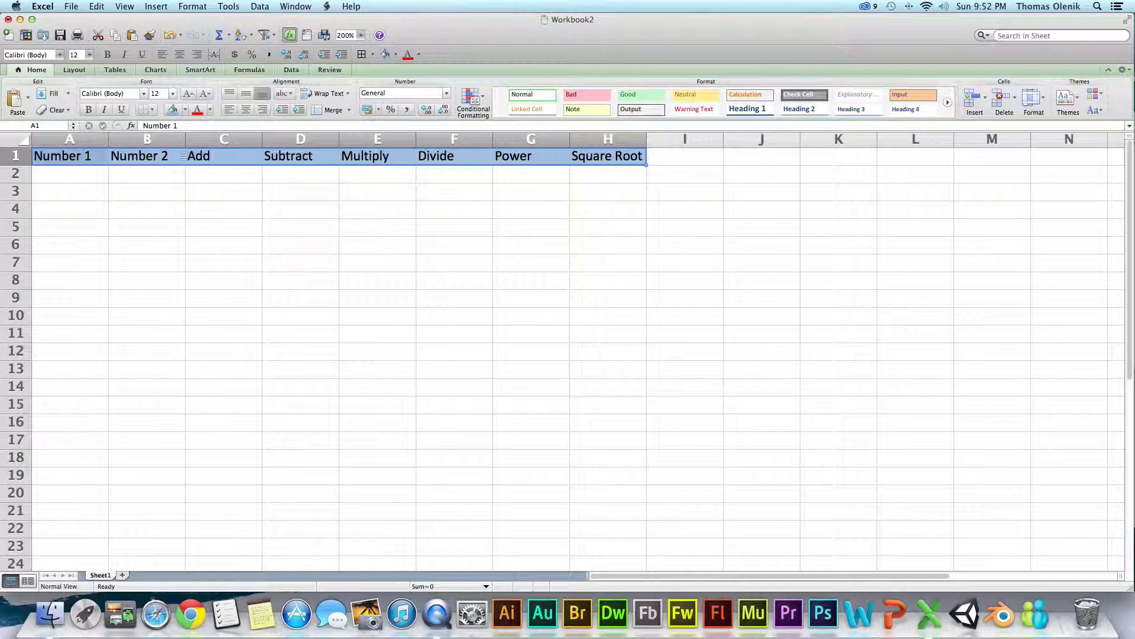
pyautogui.click(246, 110)
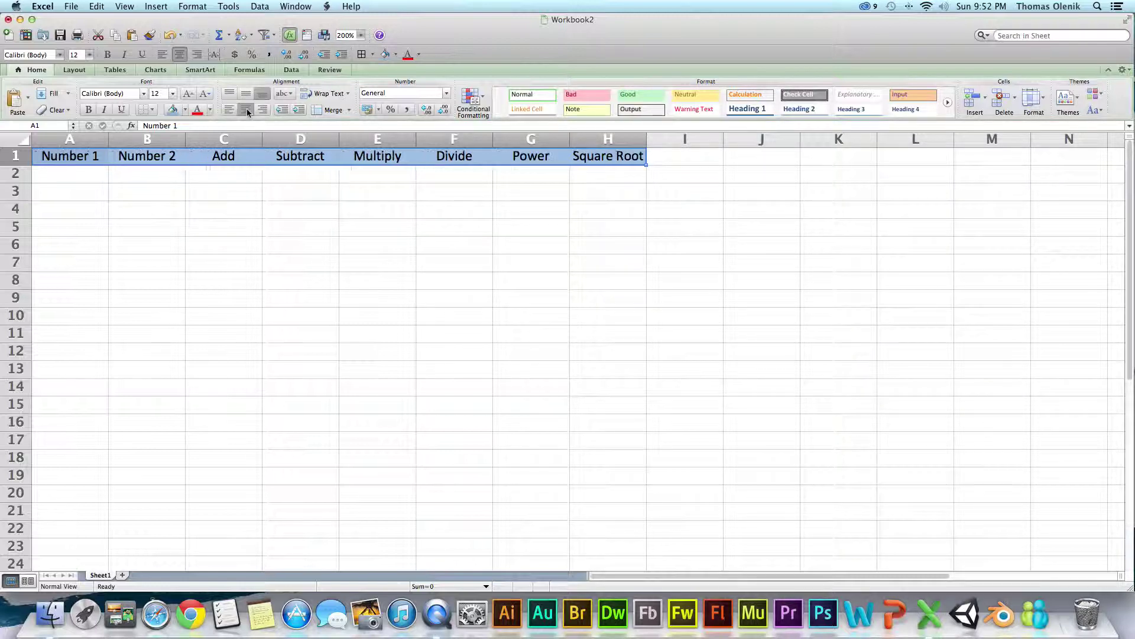
# Add borders around every header cell in A1:H1 and select A2
pyautogui.click(152, 110)
pyautogui.click(172, 140)
pyautogui.click(232, 192)
pyautogui.click(658, 267)
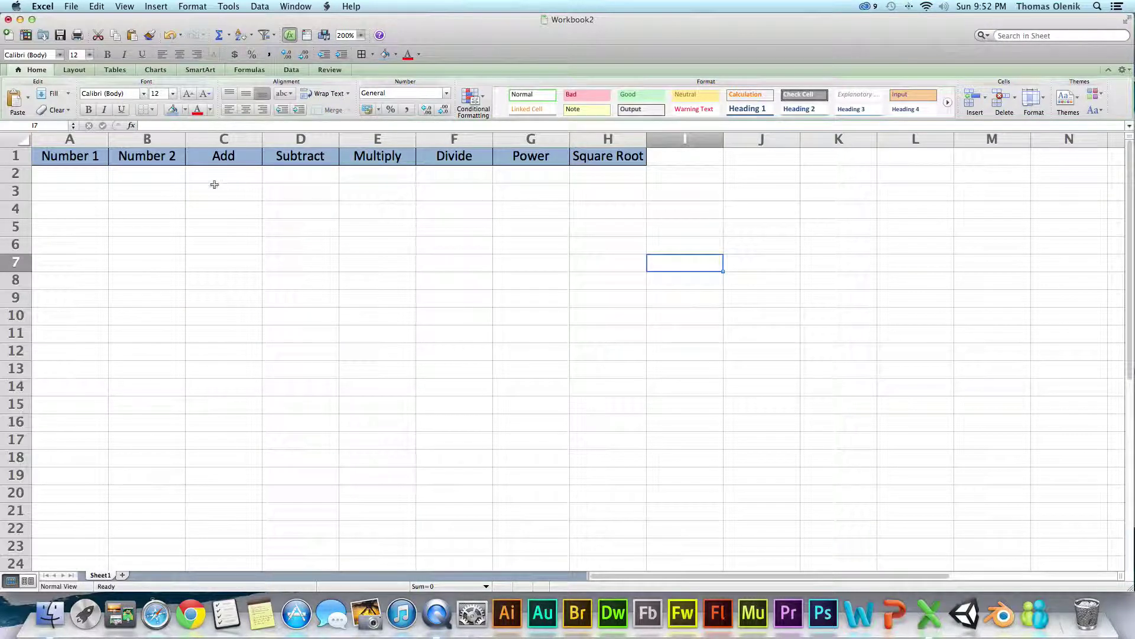
pyautogui.click(80, 175)
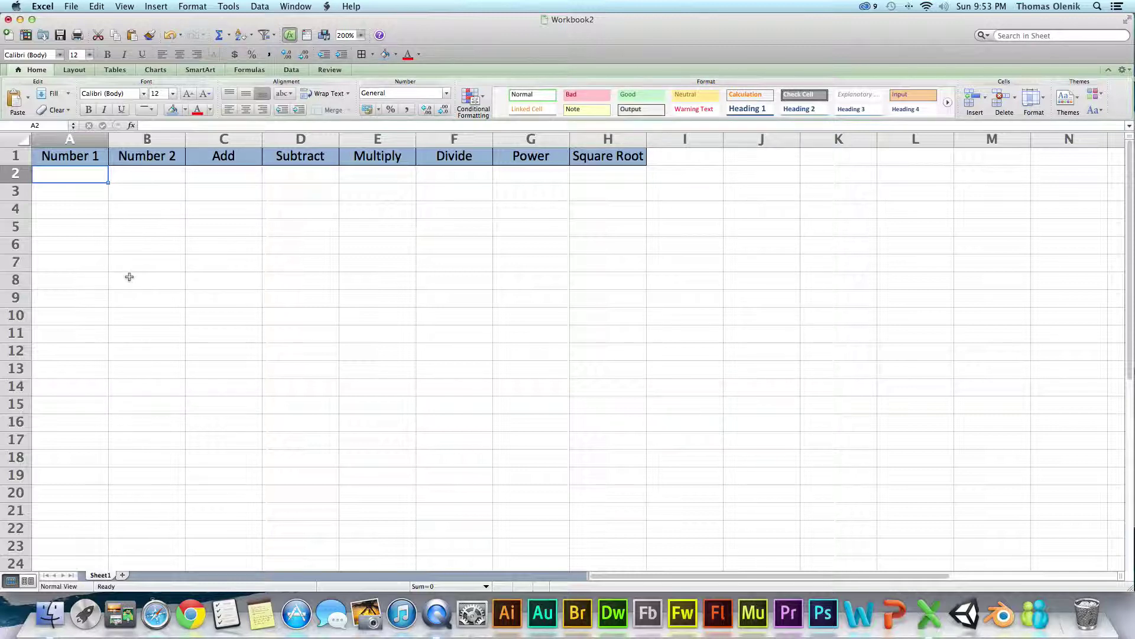
# Enter 4 in A2 under Number 1 and 2 in B2 under Number 2
pyautogui.write('1')
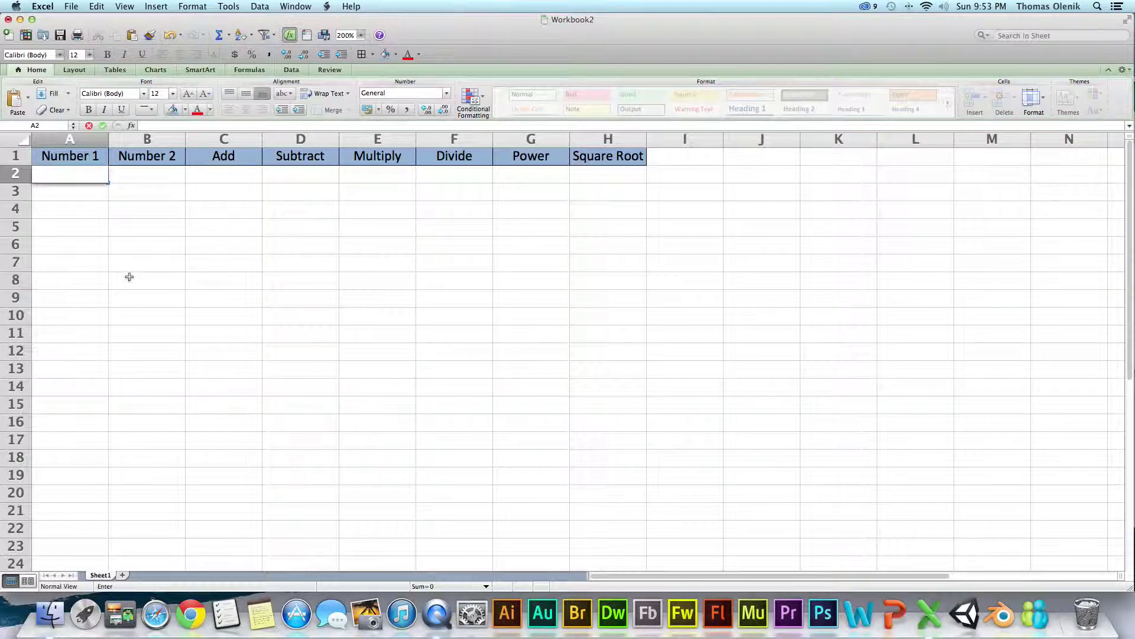
pyautogui.write('4')
pyautogui.press('Tab')
pyautogui.write('2')
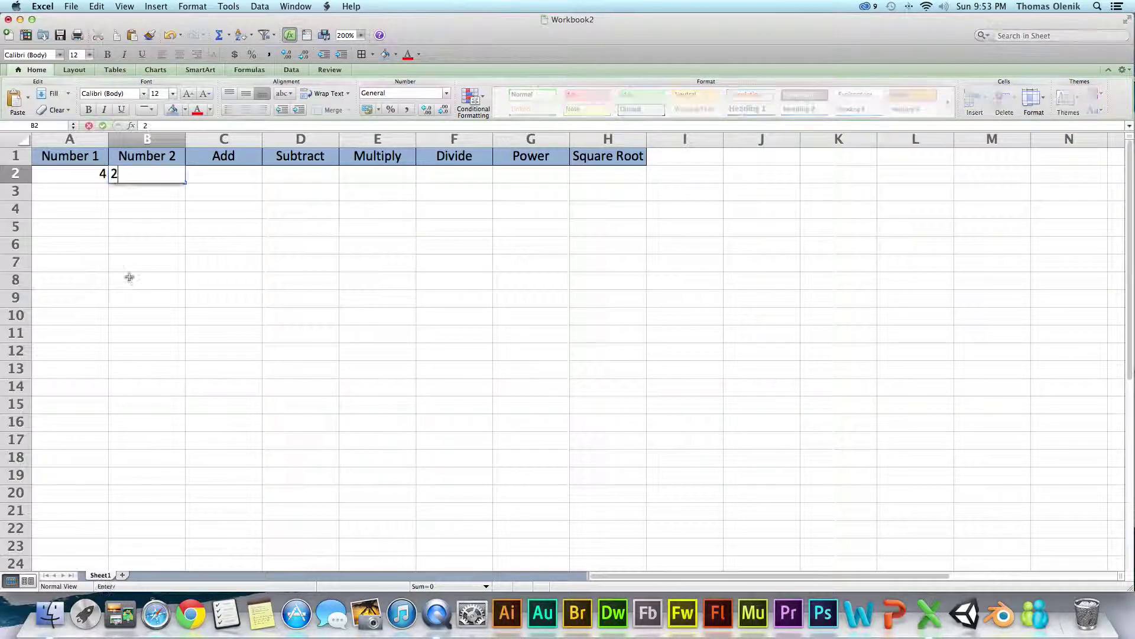
pyautogui.press('Tab')
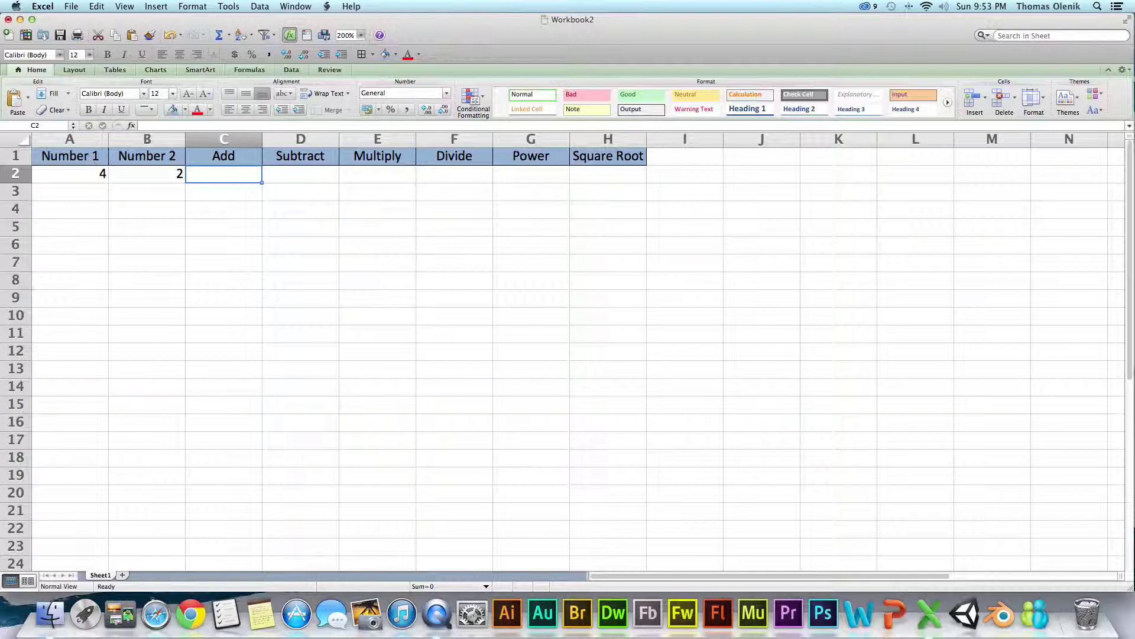
# Center the contents of columns A and B horizontally
pyautogui.moveTo(83, 139); pyautogui.dragTo(135, 136)
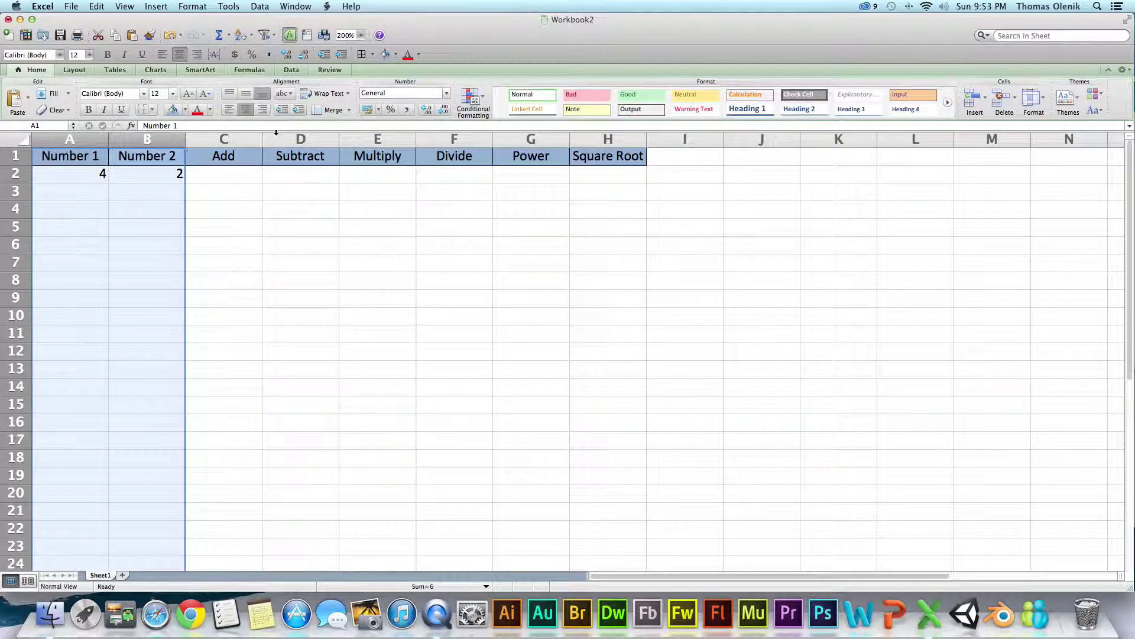
pyautogui.click(247, 110)
pyautogui.click(201, 256)
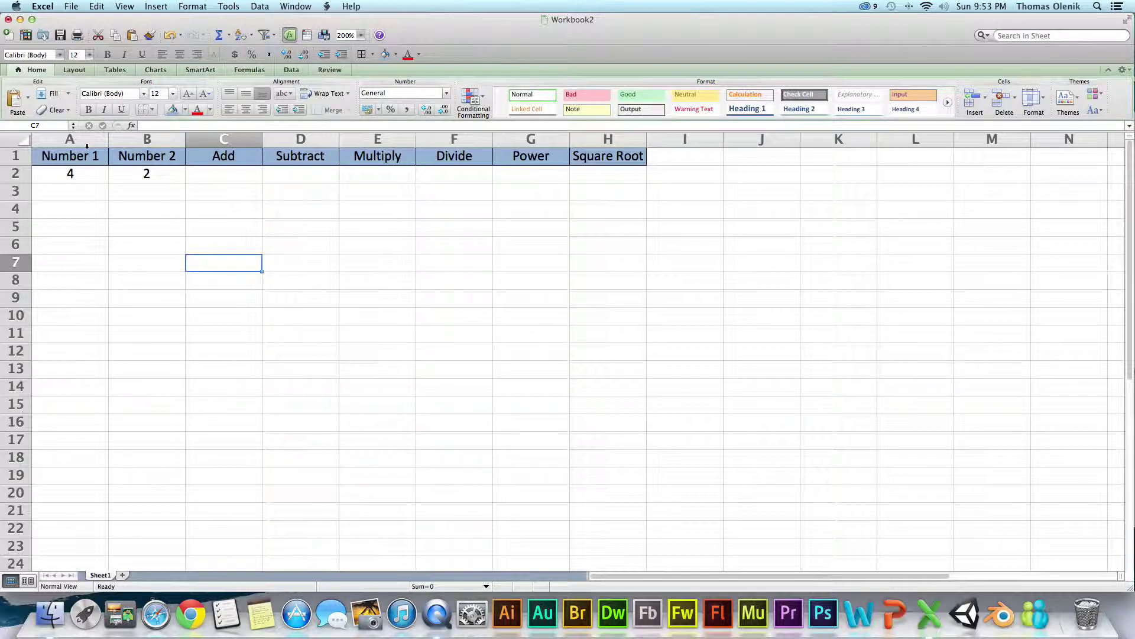
# Add borders around every cell in the table range A1:H2
pyautogui.moveTo(82, 152); pyautogui.dragTo(608, 172)
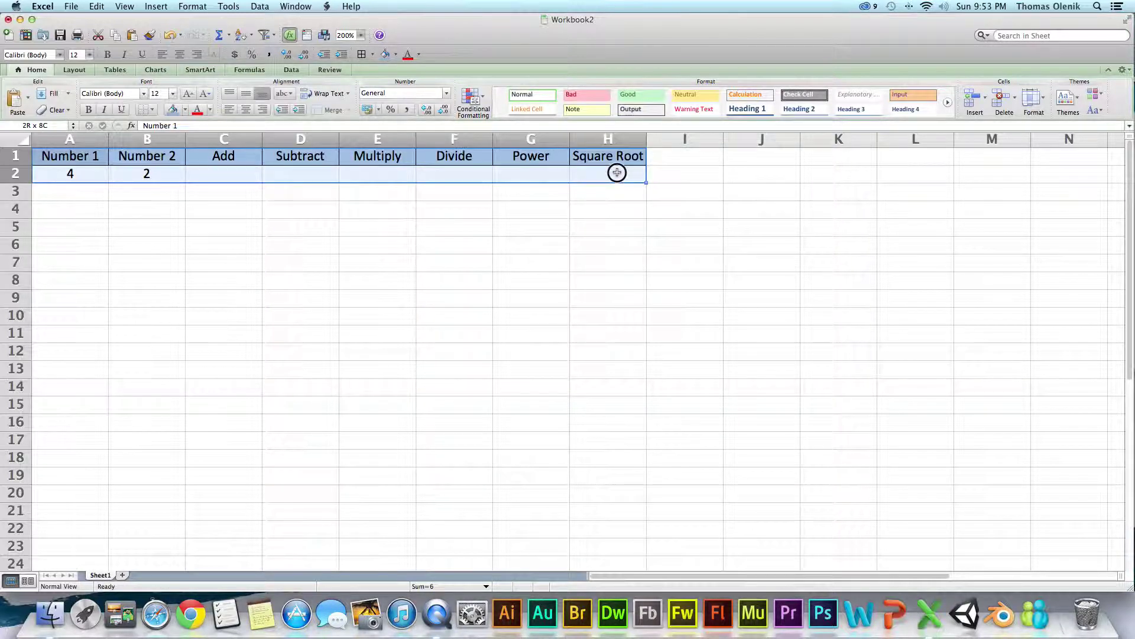
pyautogui.click(155, 110)
pyautogui.click(177, 140)
pyautogui.click(172, 221)
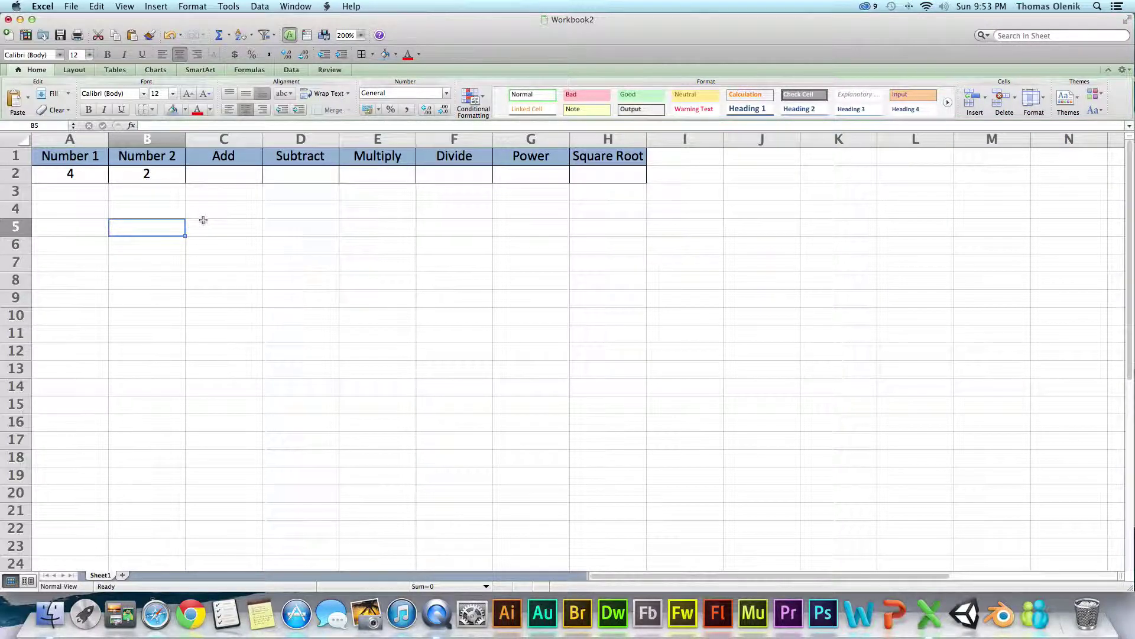
# Go through the empty result cells C2 to H2 beneath the operation headers, one by one
pyautogui.click(220, 174)
pyautogui.click(313, 175)
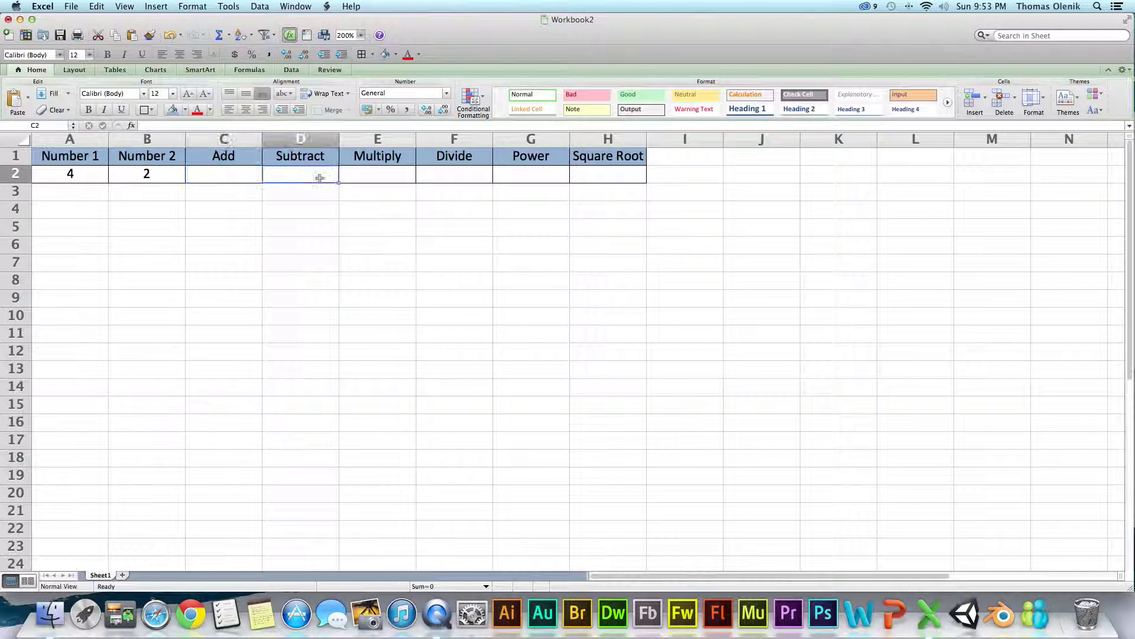
pyautogui.click(376, 176)
pyautogui.click(446, 173)
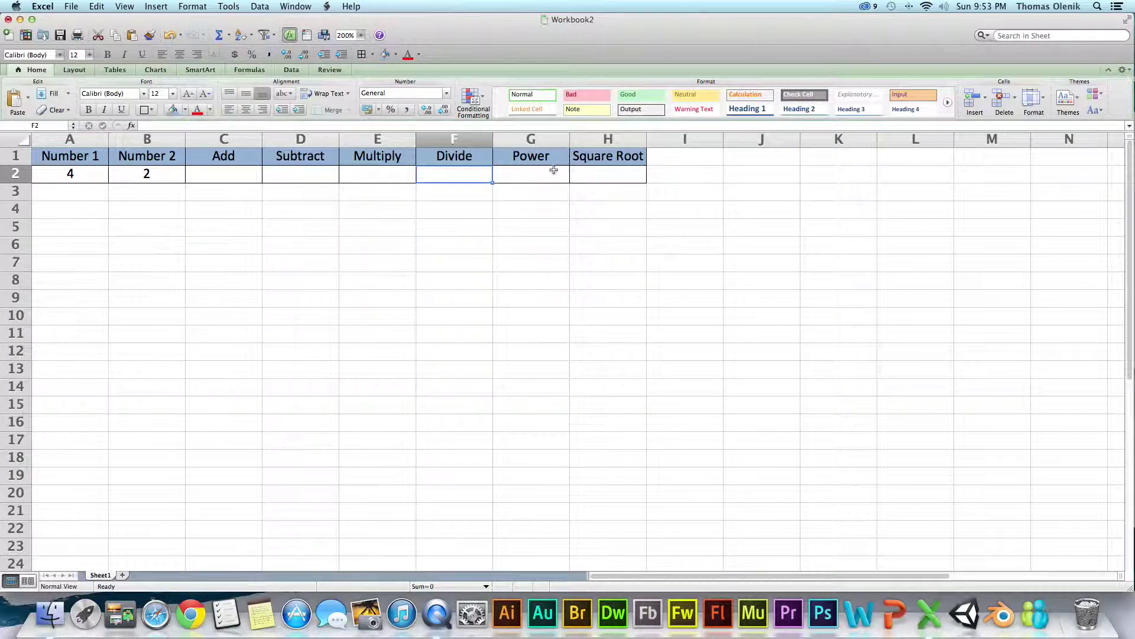
pyautogui.click(549, 172)
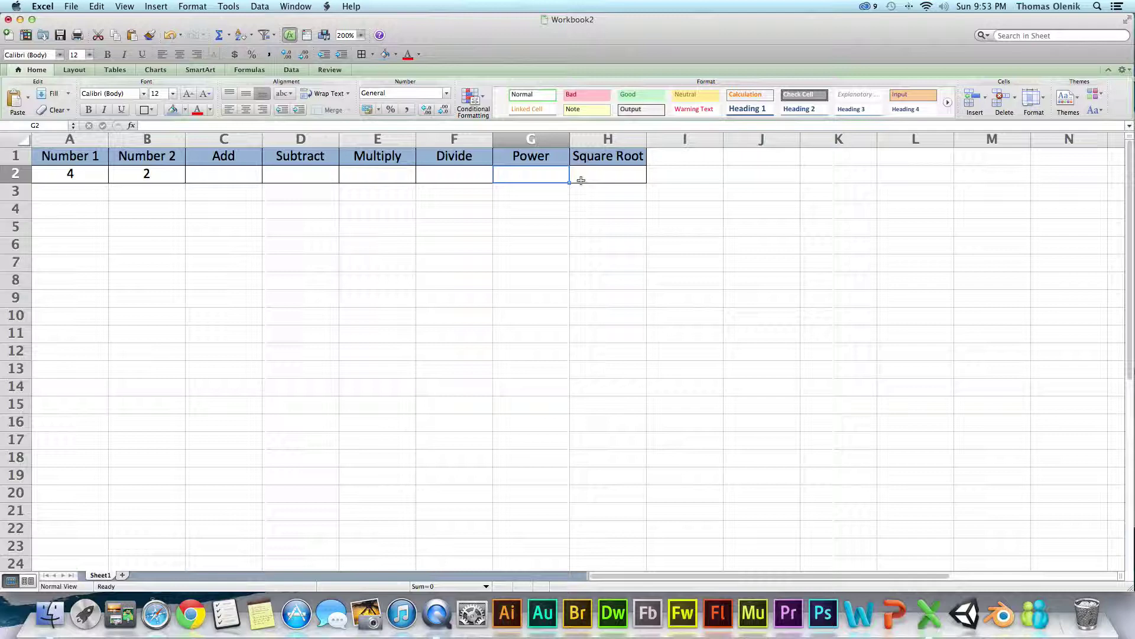
pyautogui.click(599, 176)
pyautogui.click(587, 201)
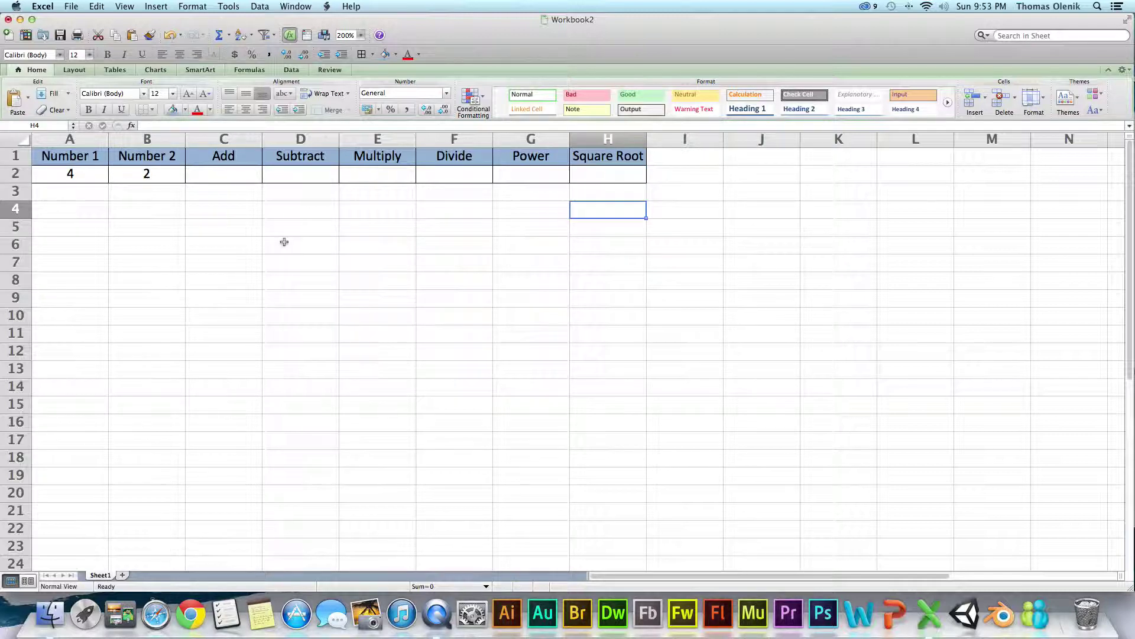
pyautogui.click(224, 173)
pyautogui.click(296, 175)
pyautogui.click(383, 169)
pyautogui.click(454, 168)
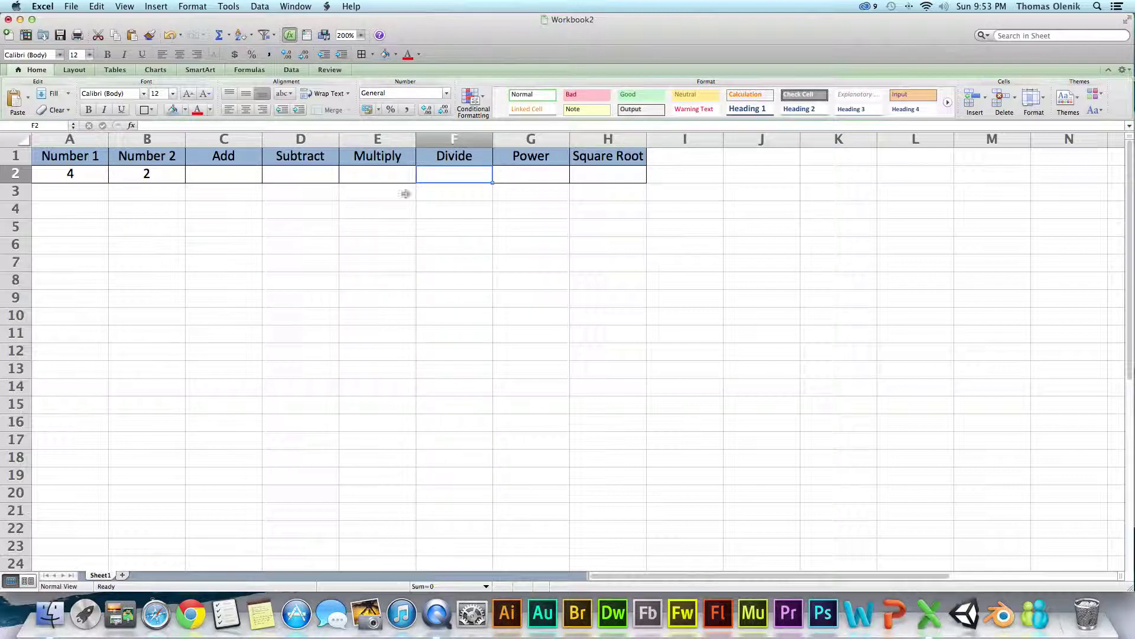